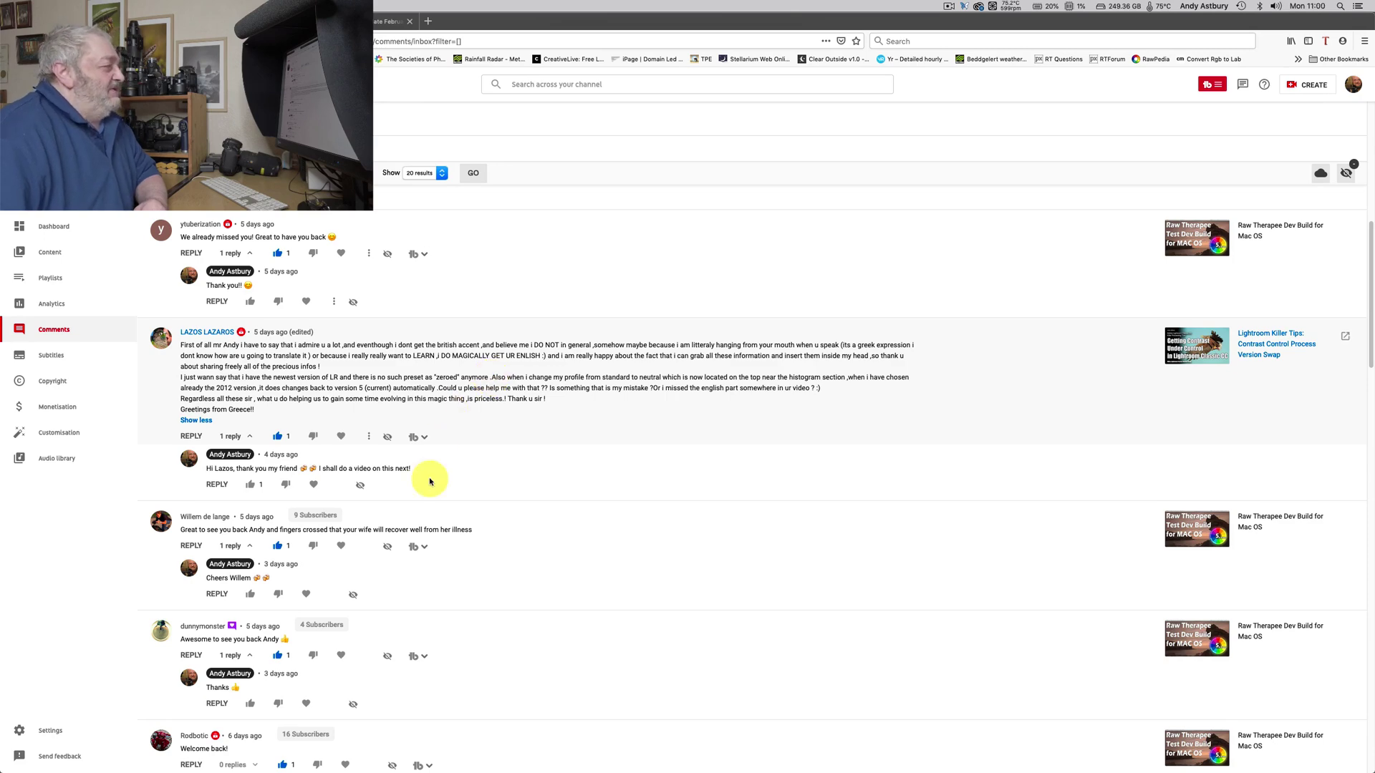
Switch to Lightroom Classic and expand the Defaults and User Presets groups in the Develop module.
{"action": "mouse_move", "coordinate": [450, 759]}
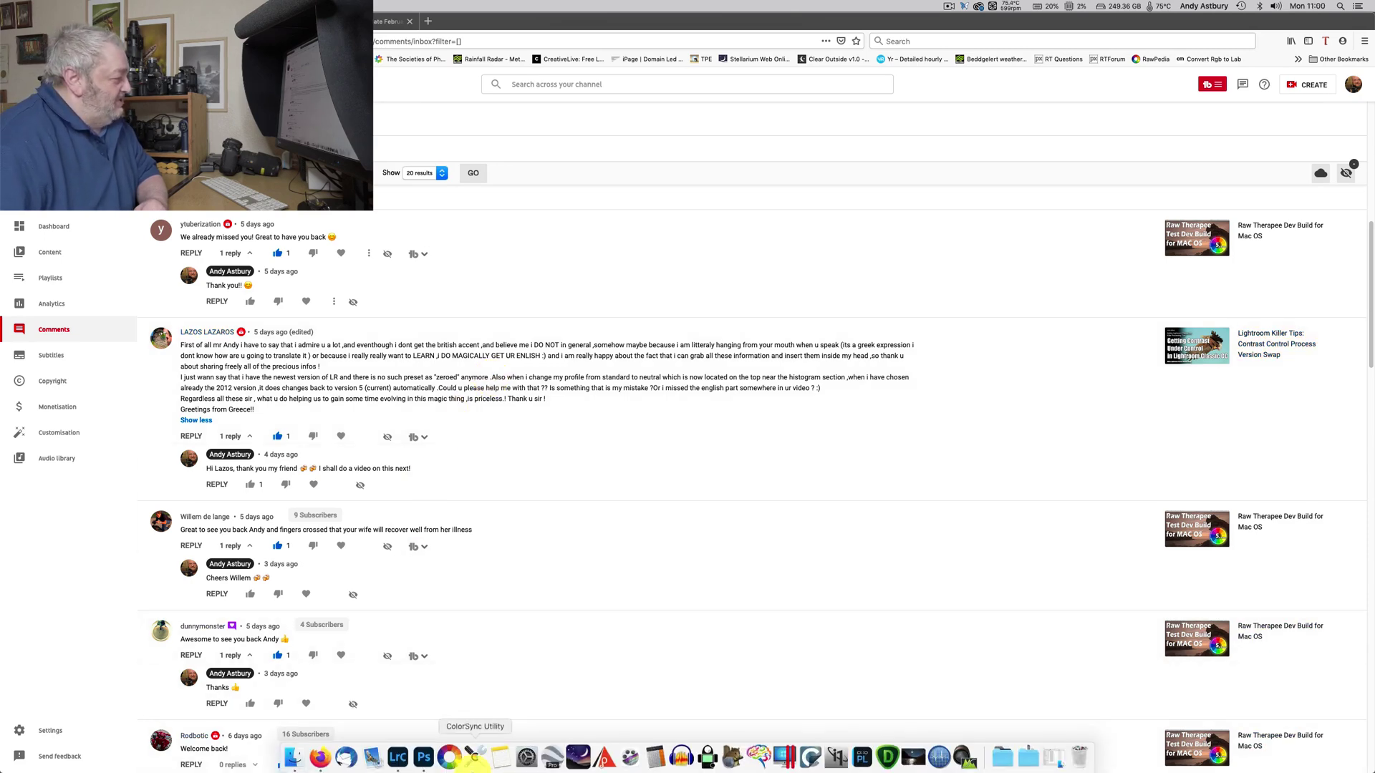
{"action": "left_click", "coordinate": [399, 758]}
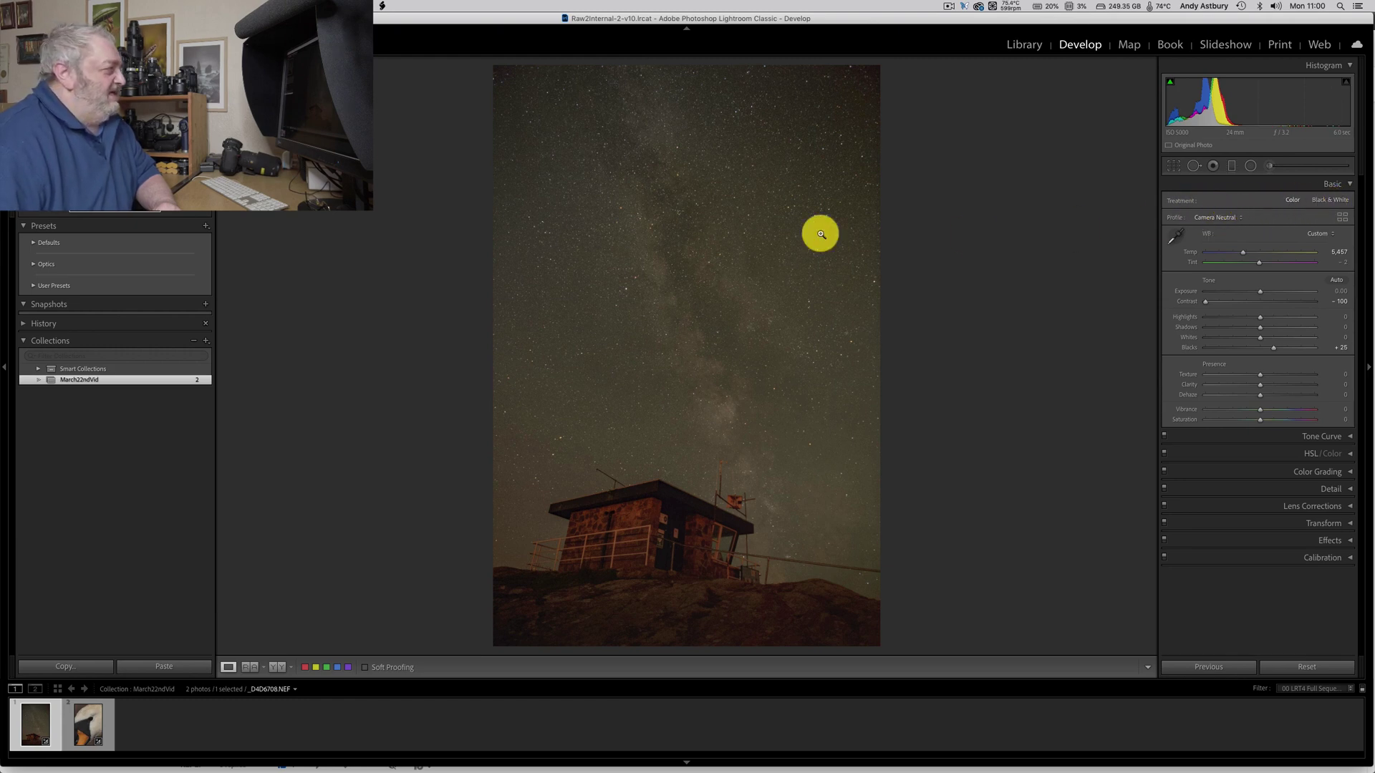
{"action": "left_click", "coordinate": [35, 244]}
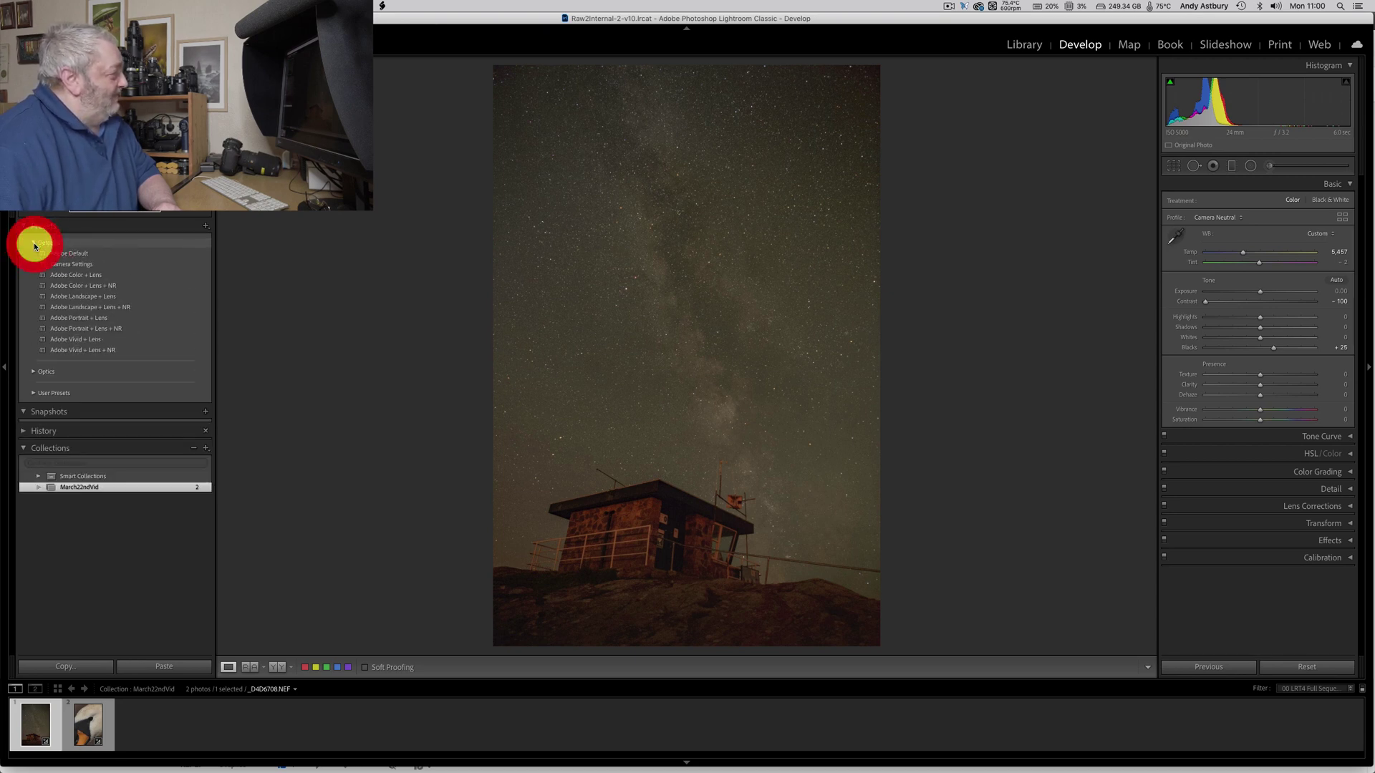
{"action": "left_click", "coordinate": [33, 394]}
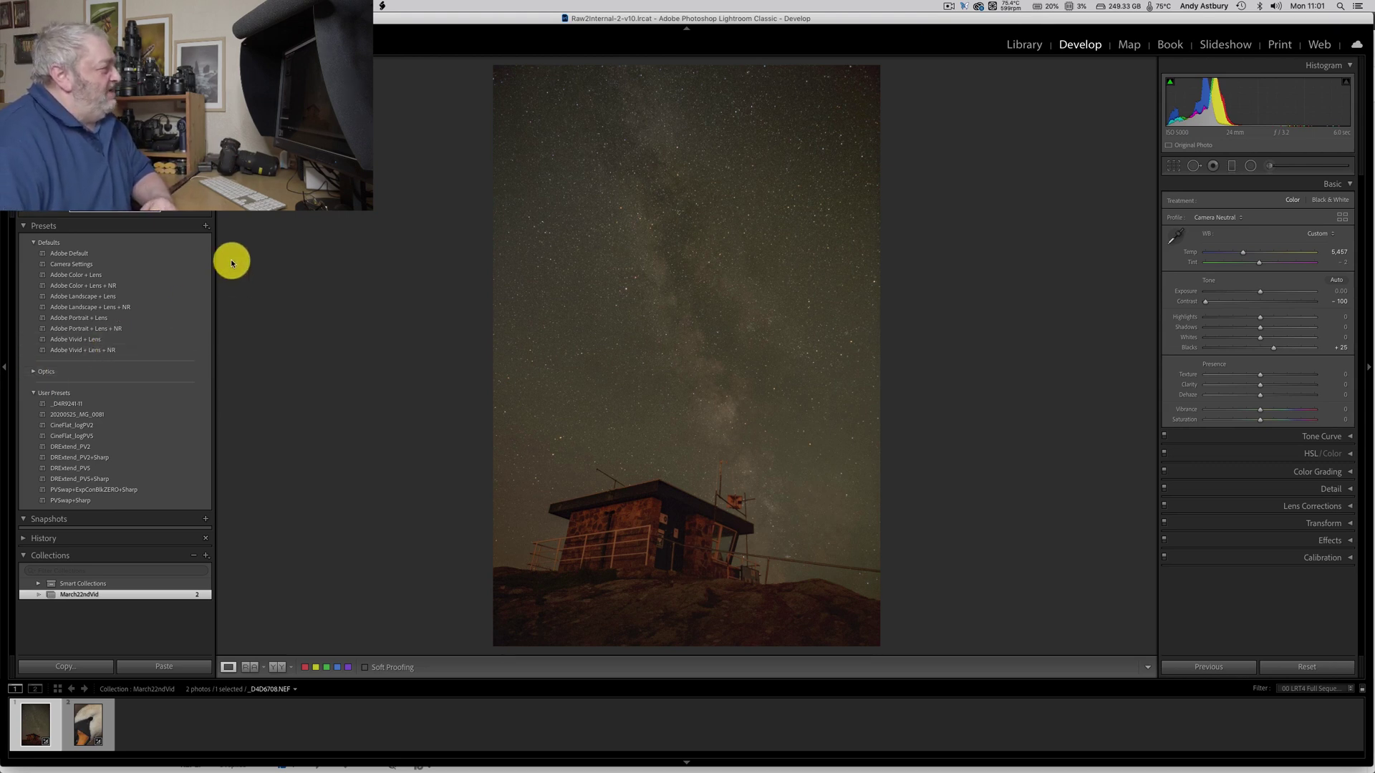
In Manage Presets, enable the Classic - General group, disable the Optics group and save the selection.
{"action": "left_click", "coordinate": [206, 228]}
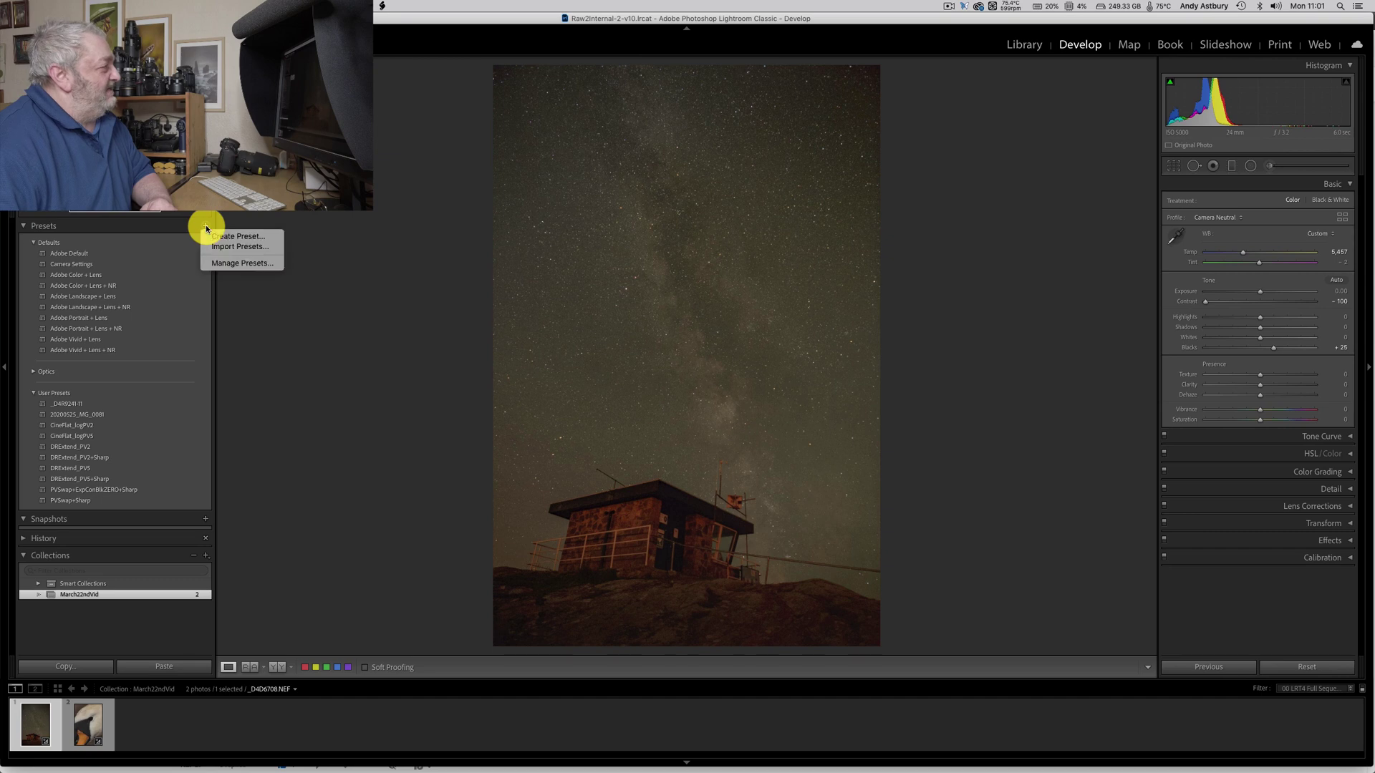
{"action": "left_click", "coordinate": [233, 265]}
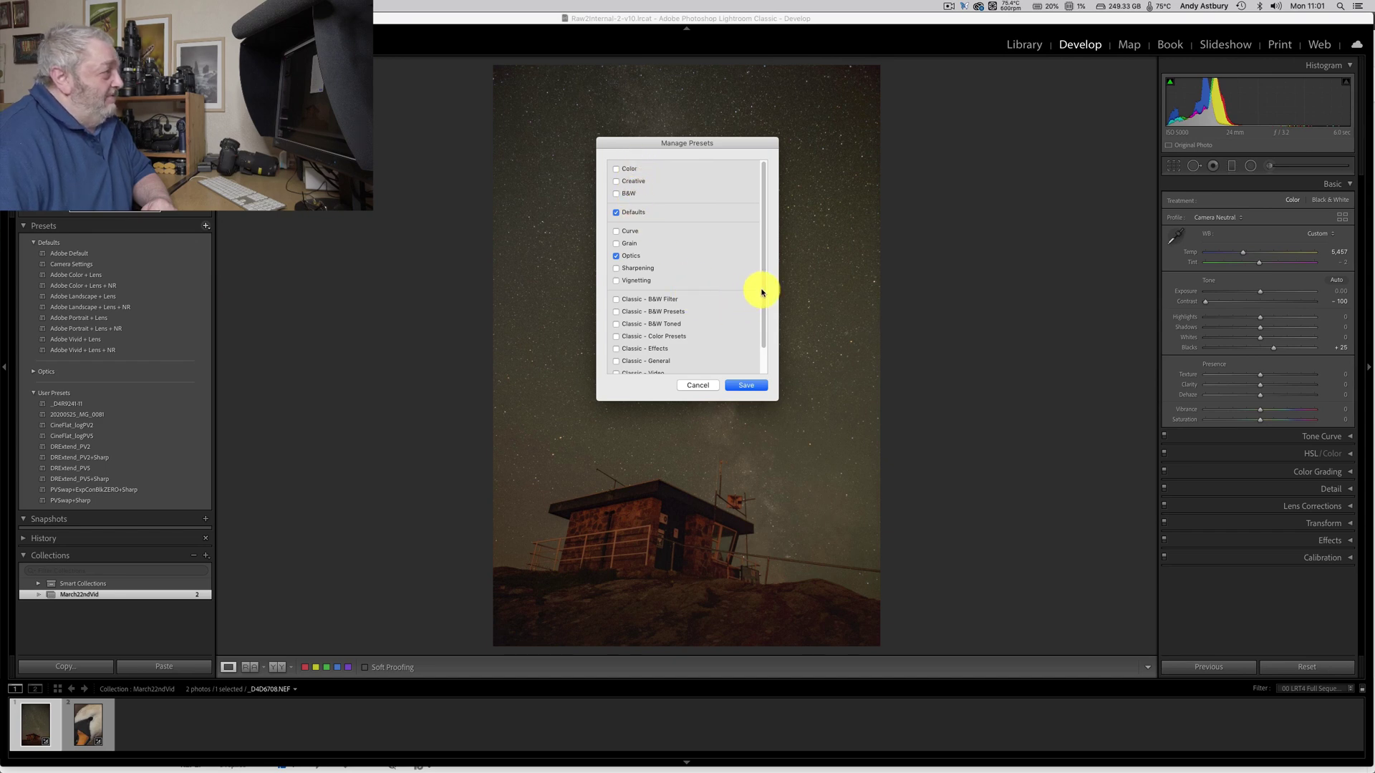
{"action": "scroll", "coordinate": [761, 290], "scroll_direction": "down", "scroll_amount": 2}
{"action": "left_click", "coordinate": [754, 315]}
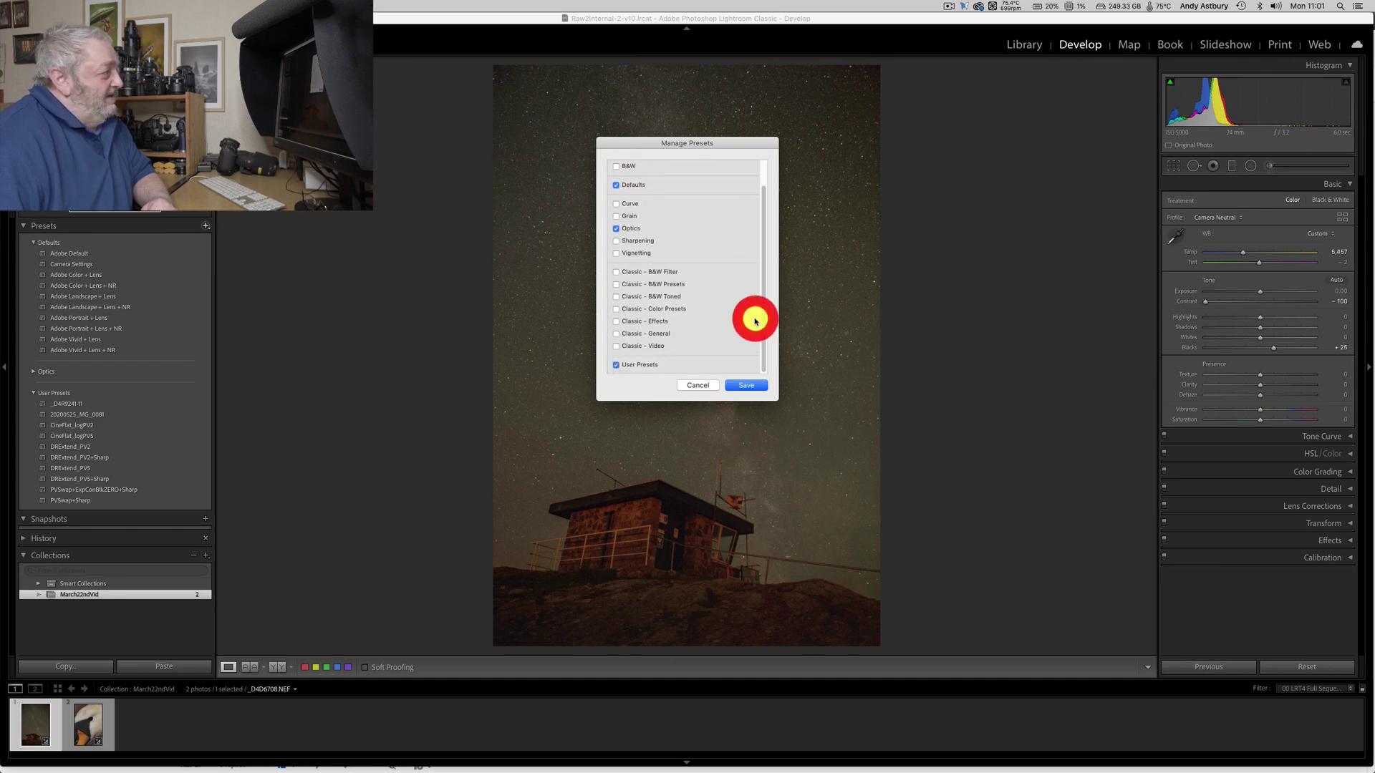
{"action": "left_click", "coordinate": [615, 335]}
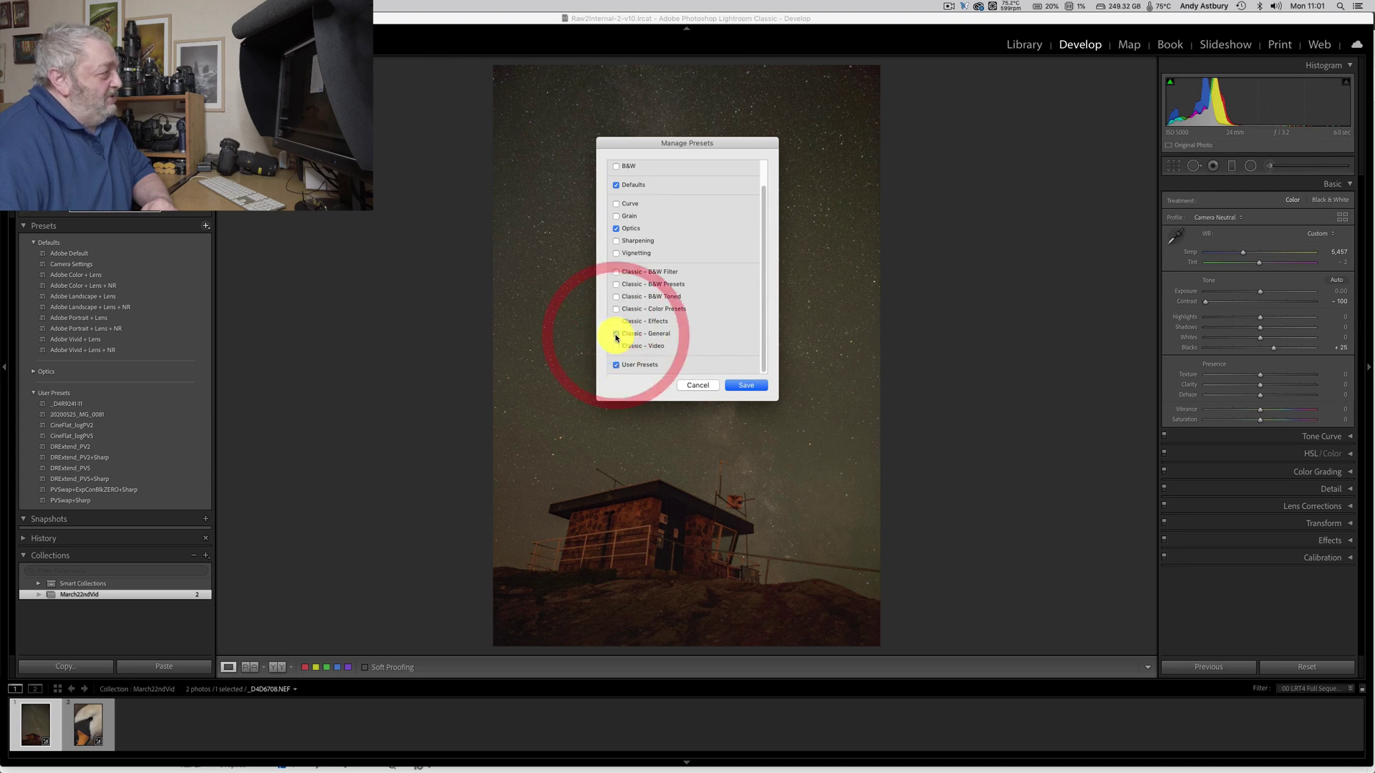
{"action": "left_click", "coordinate": [614, 232]}
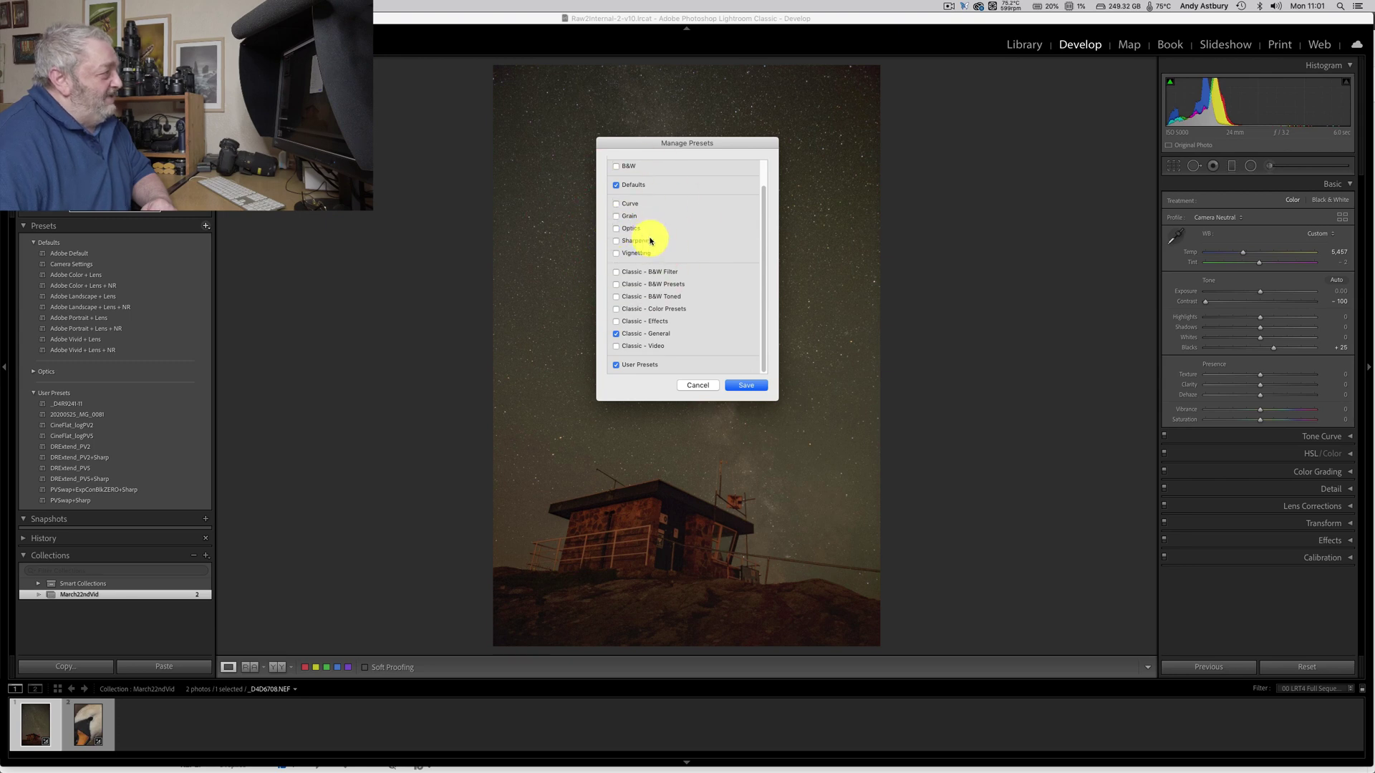
{"action": "left_click", "coordinate": [749, 385]}
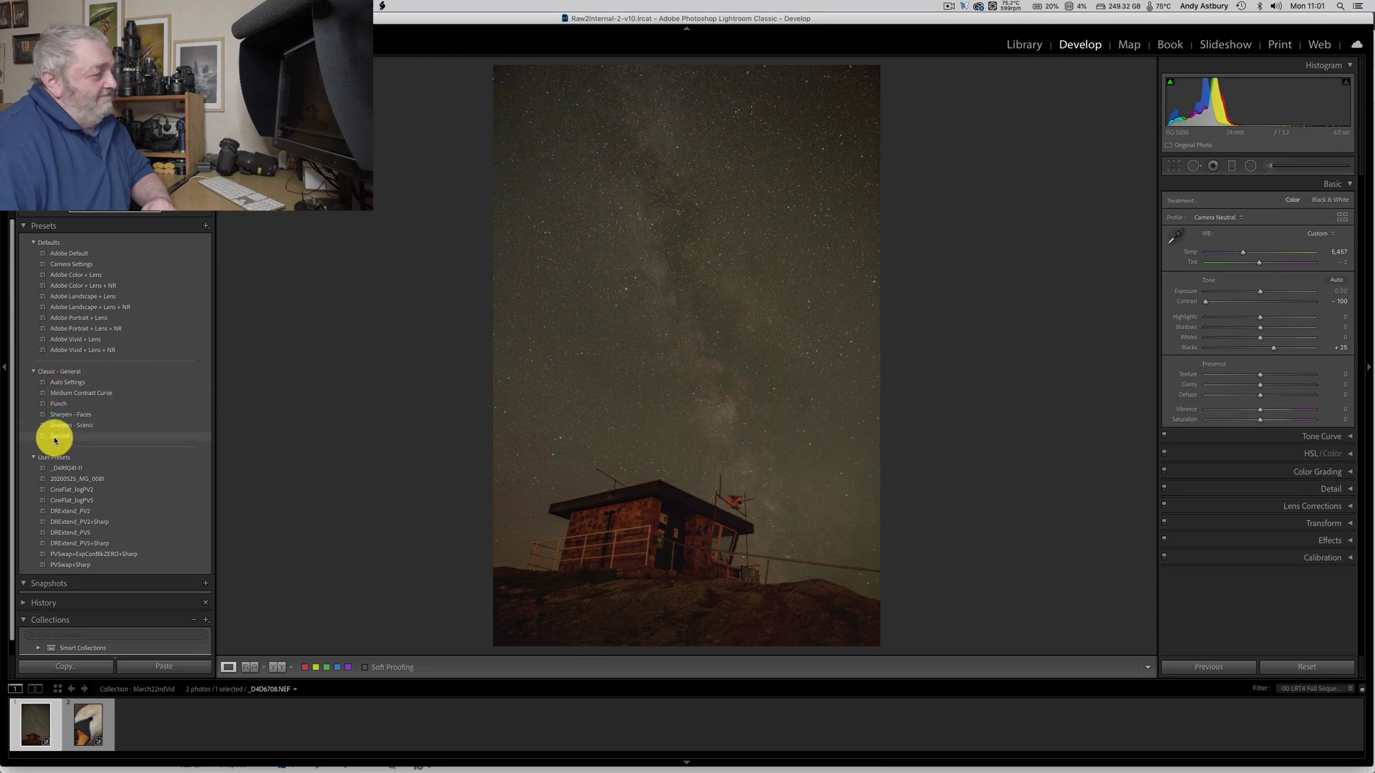
Reset the night-sky photo, apply the Zeroed preset followed by PVSwap+Sharp, and inspect the stars close up.
{"action": "left_click", "coordinate": [1304, 668]}
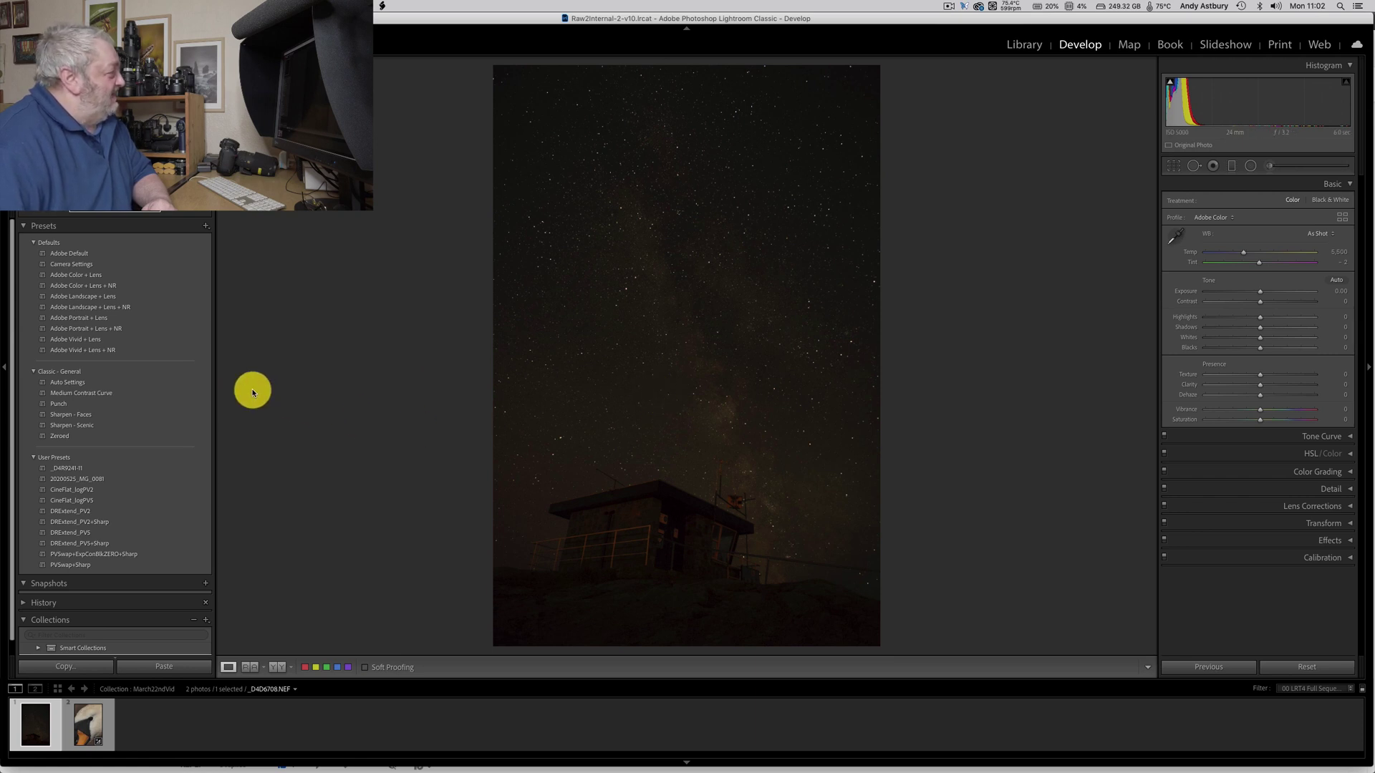
{"action": "left_click", "coordinate": [66, 438]}
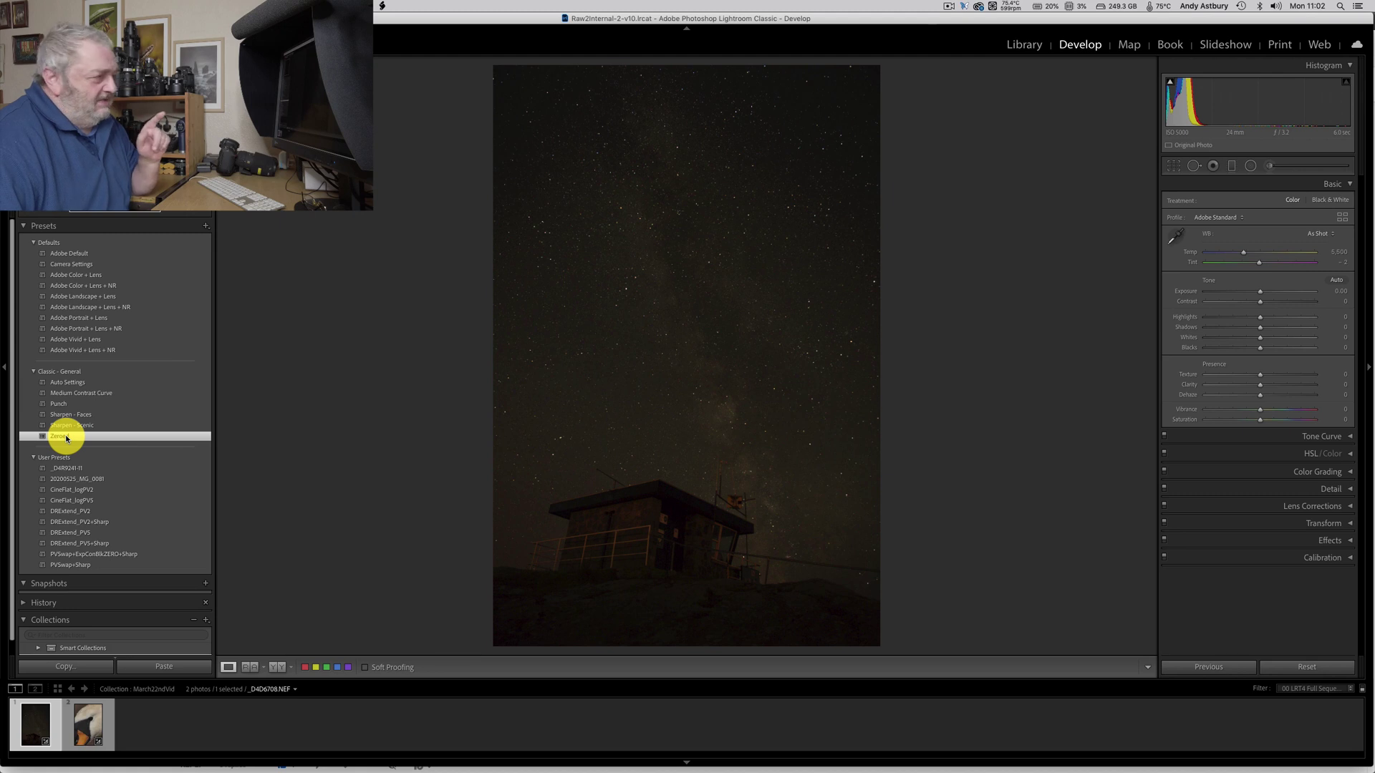
{"action": "left_click", "coordinate": [61, 566]}
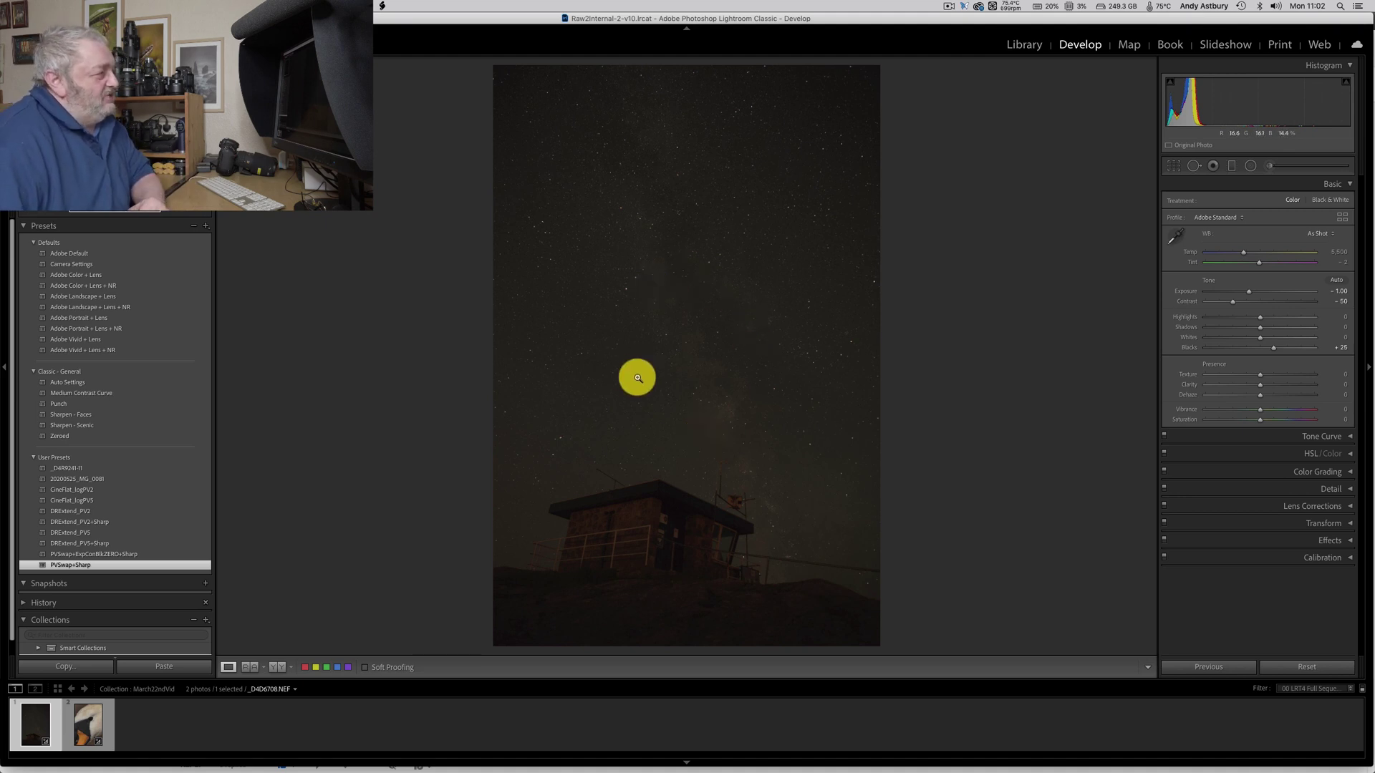
{"action": "left_click", "coordinate": [692, 258]}
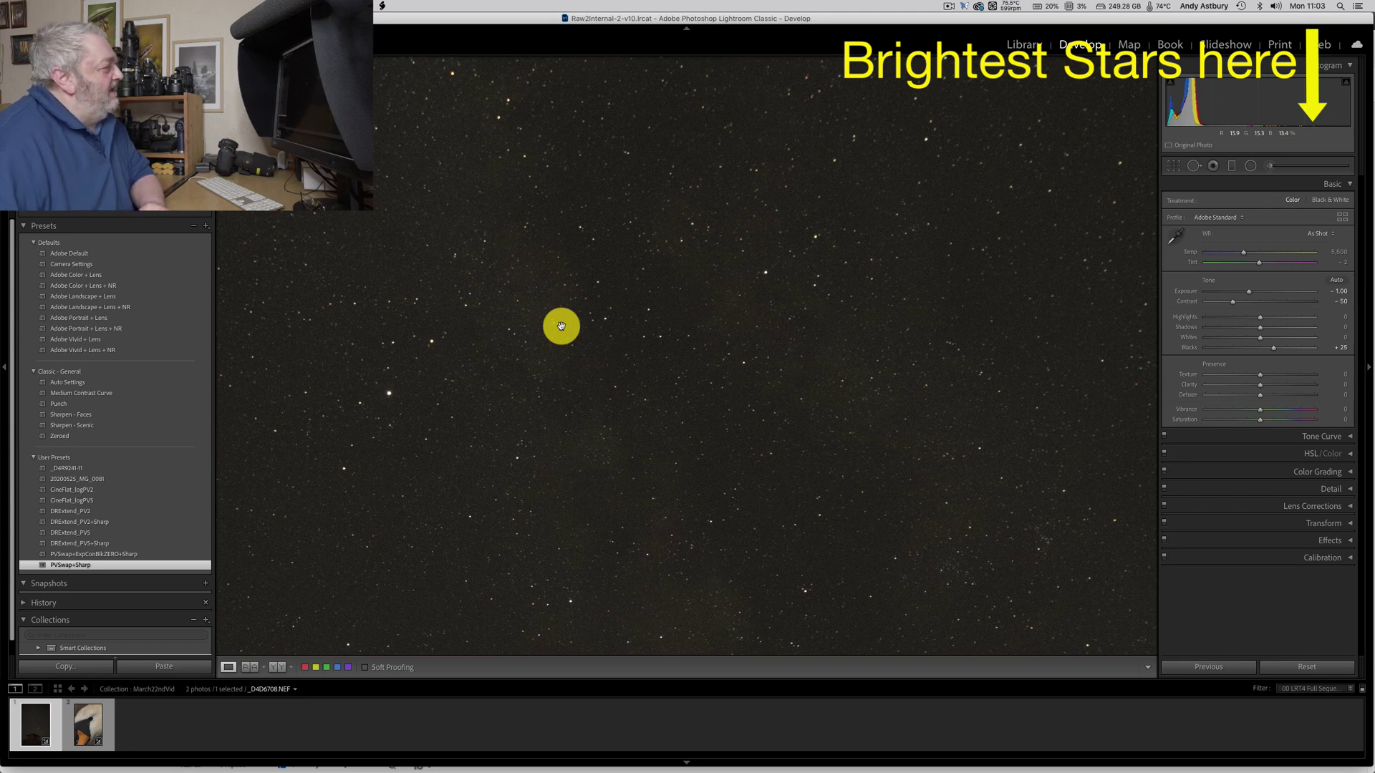
Check in Manage Presets which preset group makes the Zeroed preset available, and save without changing the selection.
{"action": "left_click", "coordinate": [206, 227]}
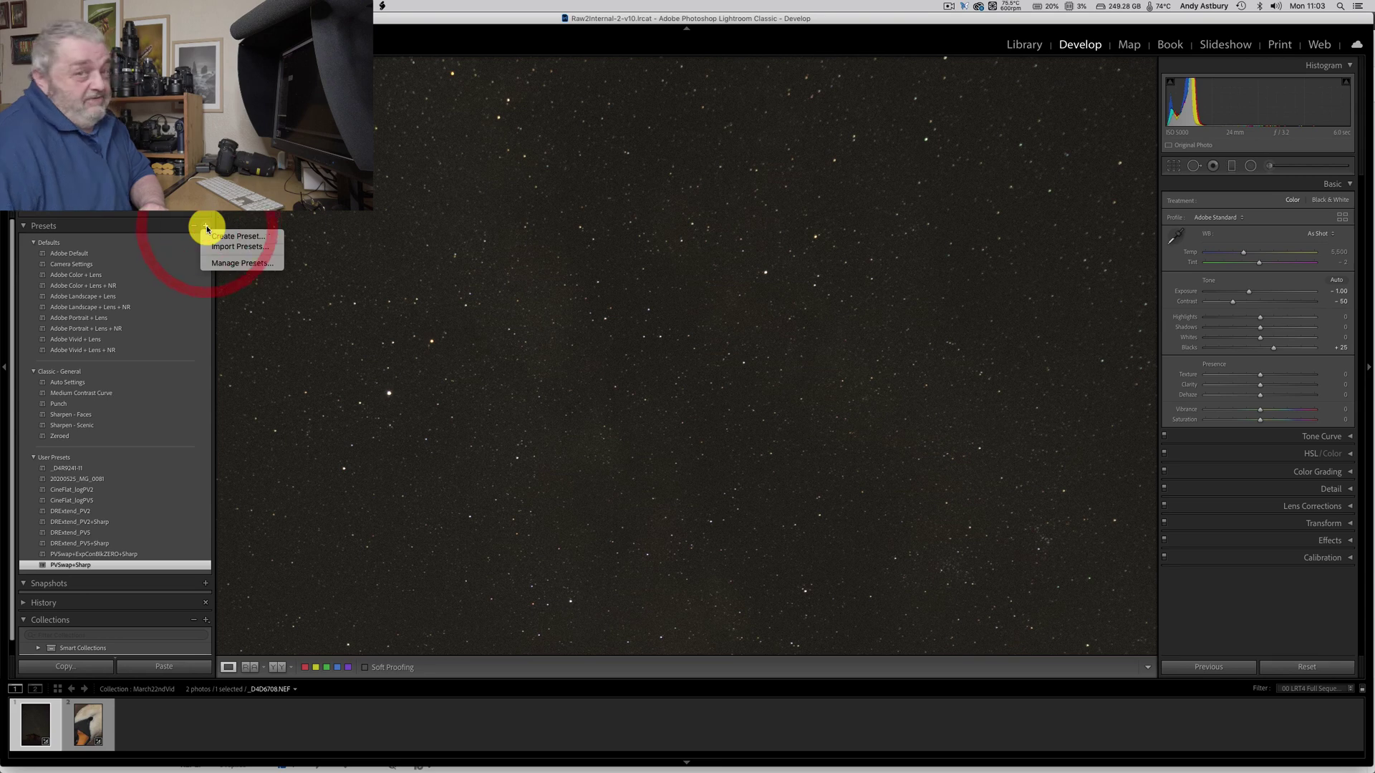
{"action": "left_click", "coordinate": [223, 265]}
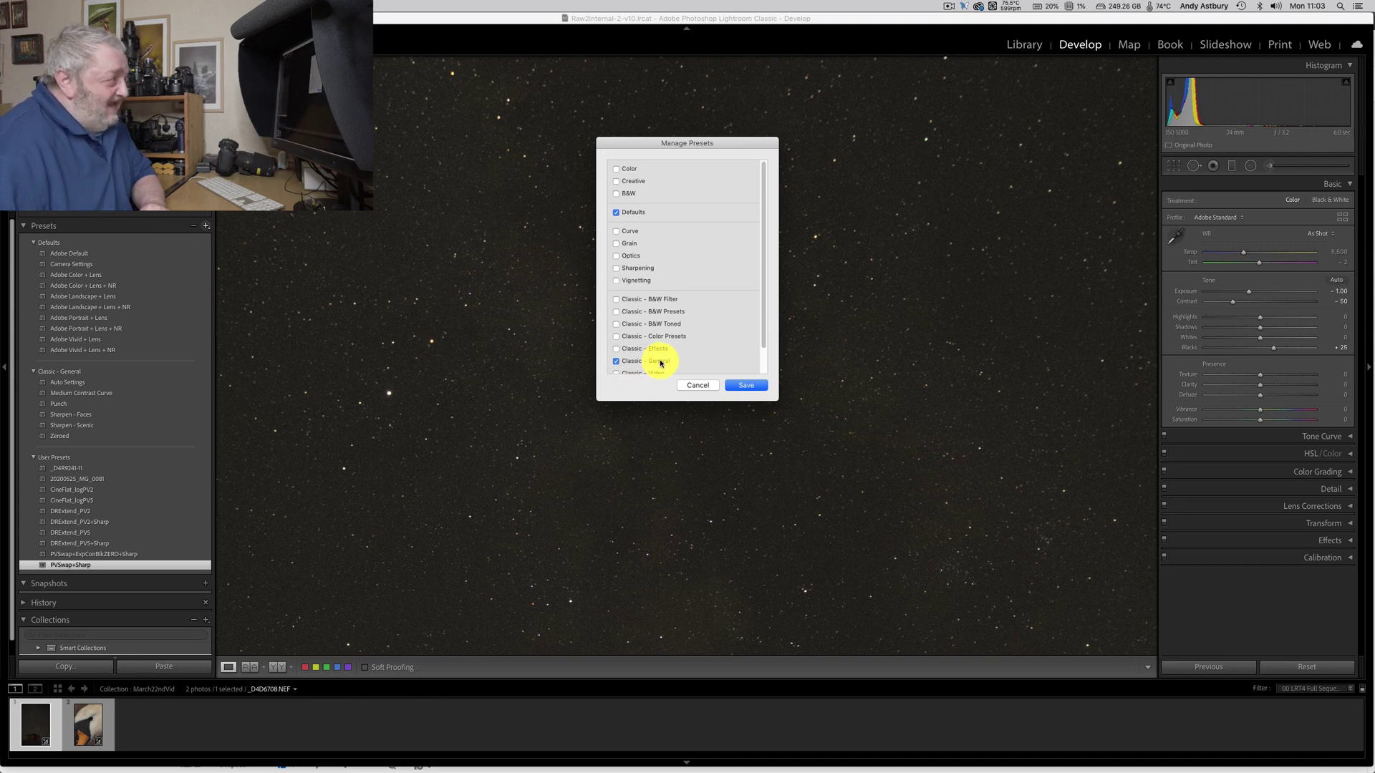
{"action": "left_click", "coordinate": [755, 389]}
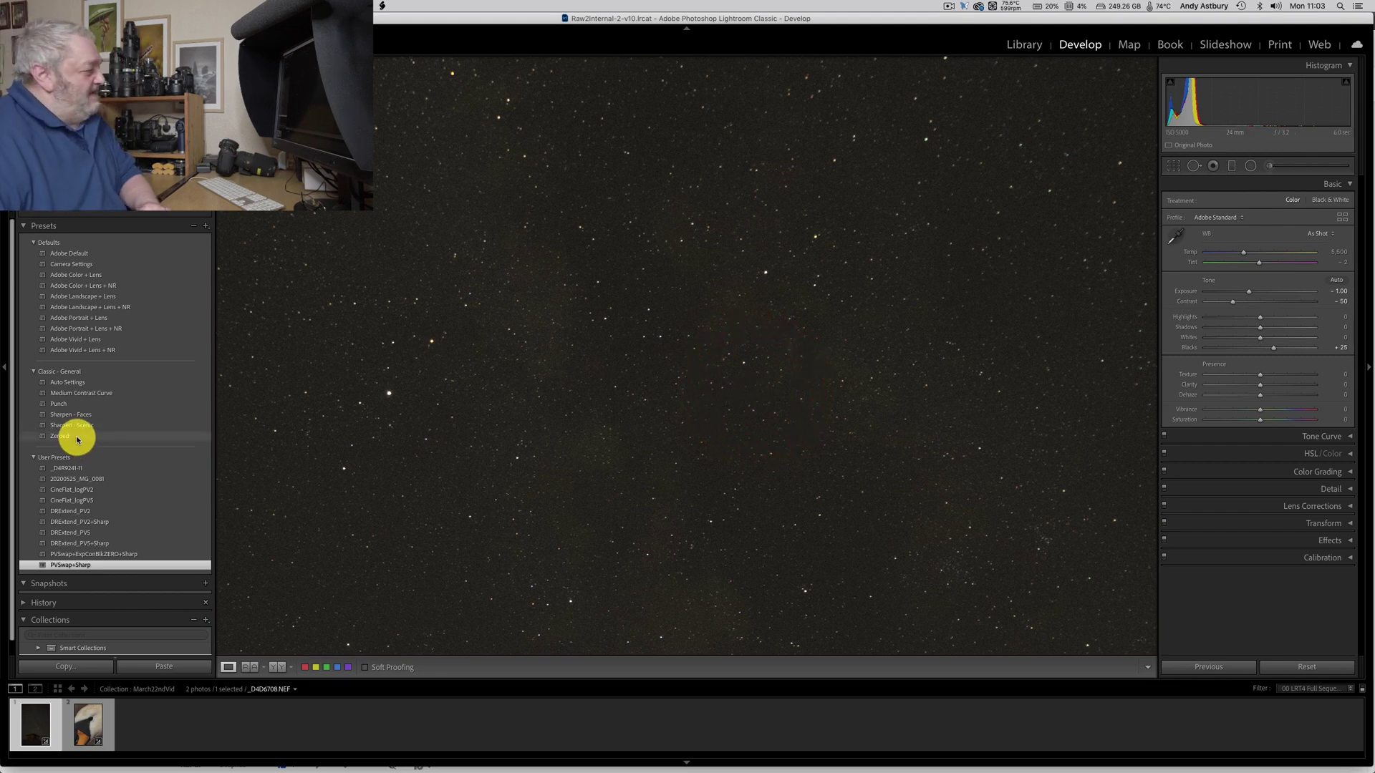
Open the swan head photo and preview Enhance Details on it from the Library module, cancelling without applying.
{"action": "left_click", "coordinate": [91, 716]}
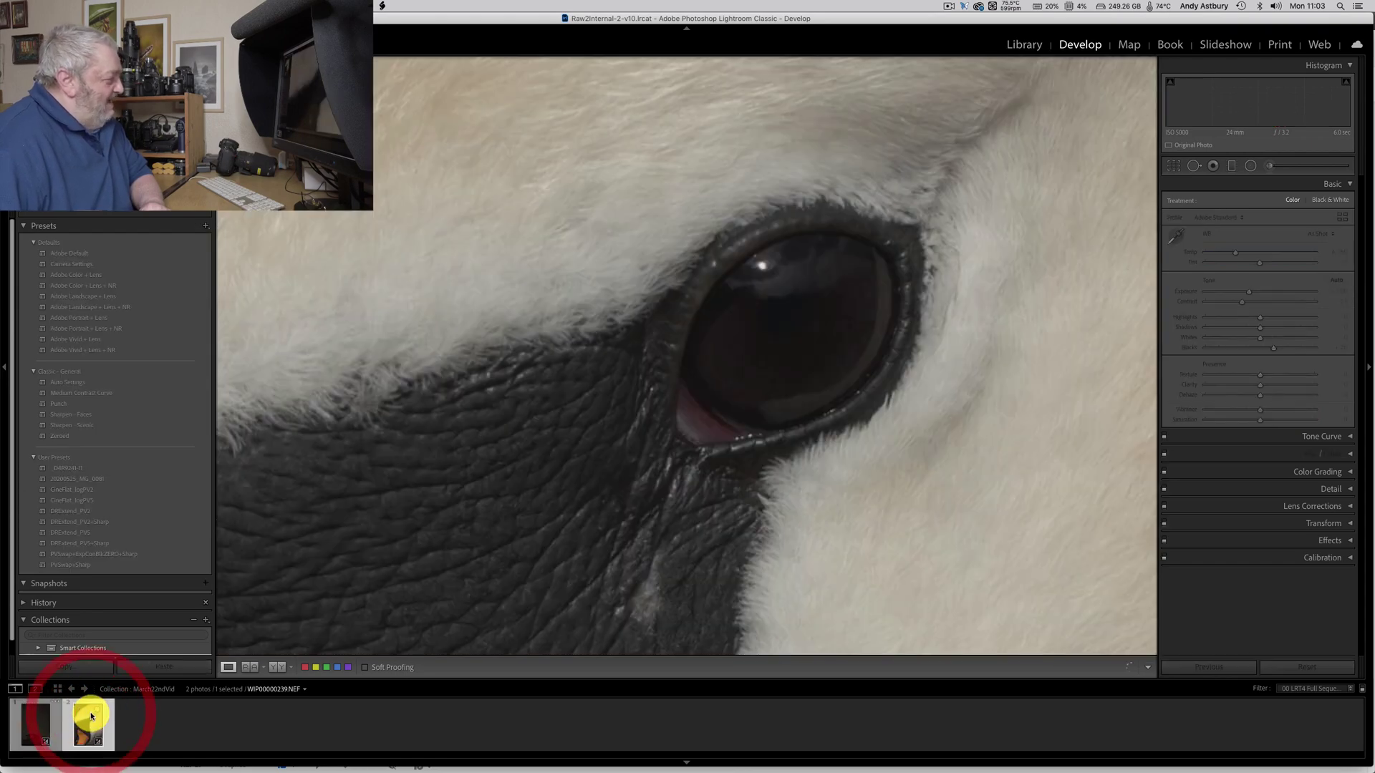
{"action": "left_click", "coordinate": [520, 563]}
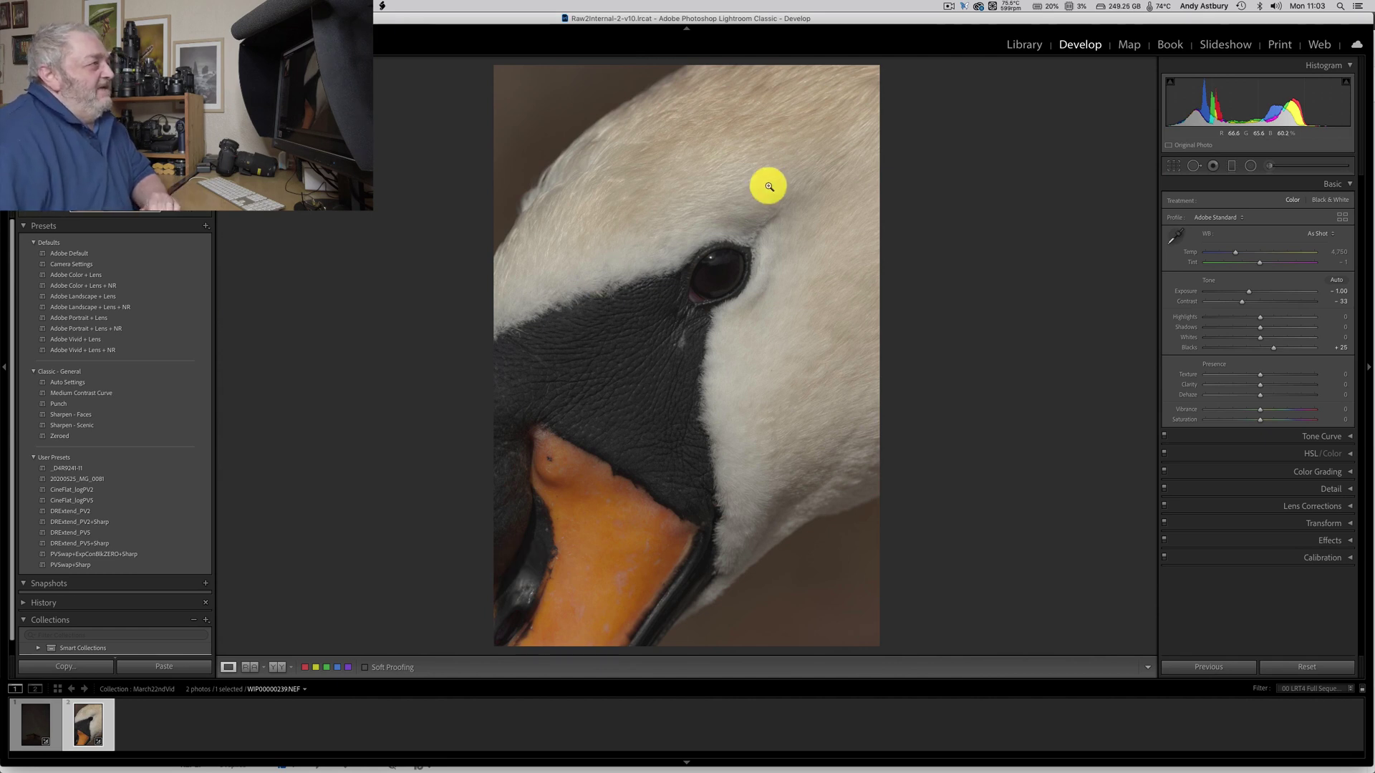
{"action": "left_click", "coordinate": [1018, 49]}
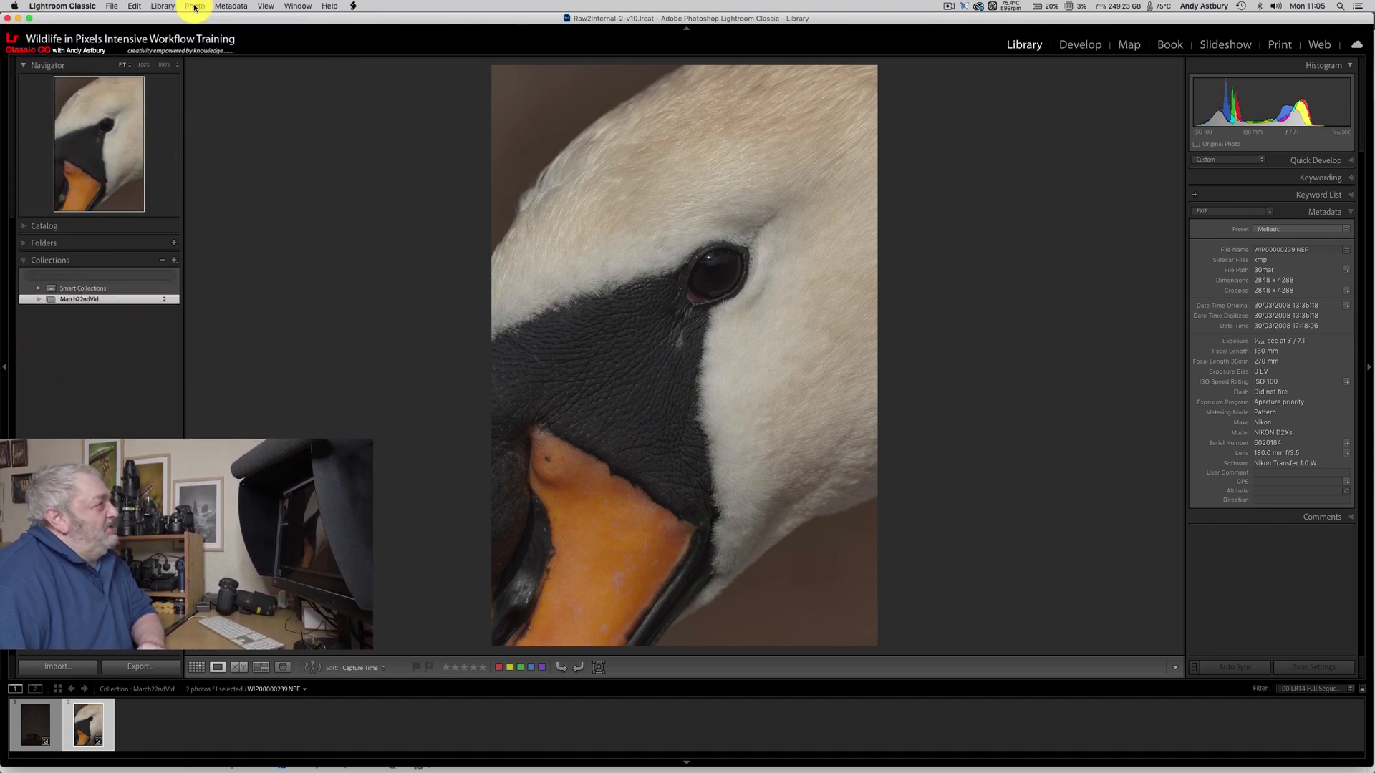
{"action": "left_click", "coordinate": [194, 7]}
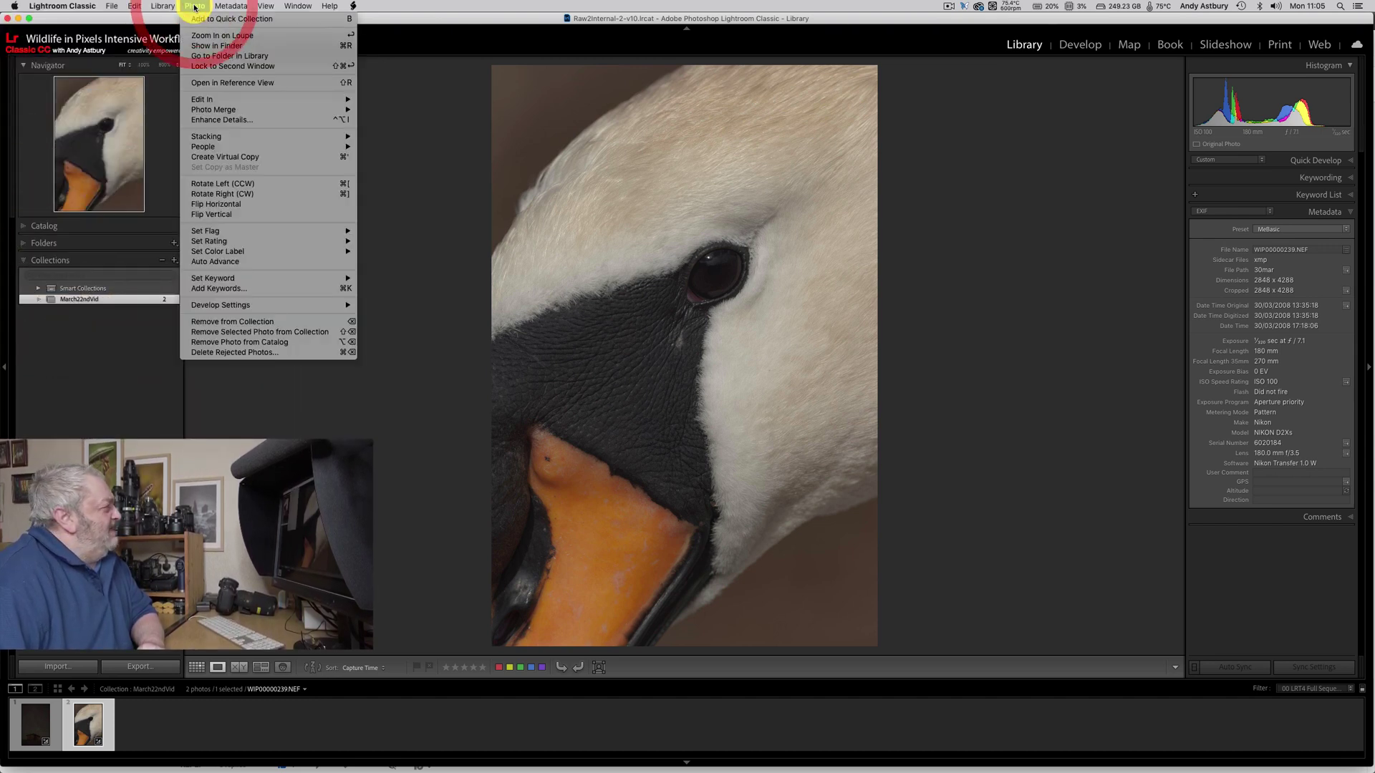
{"action": "left_click", "coordinate": [209, 120]}
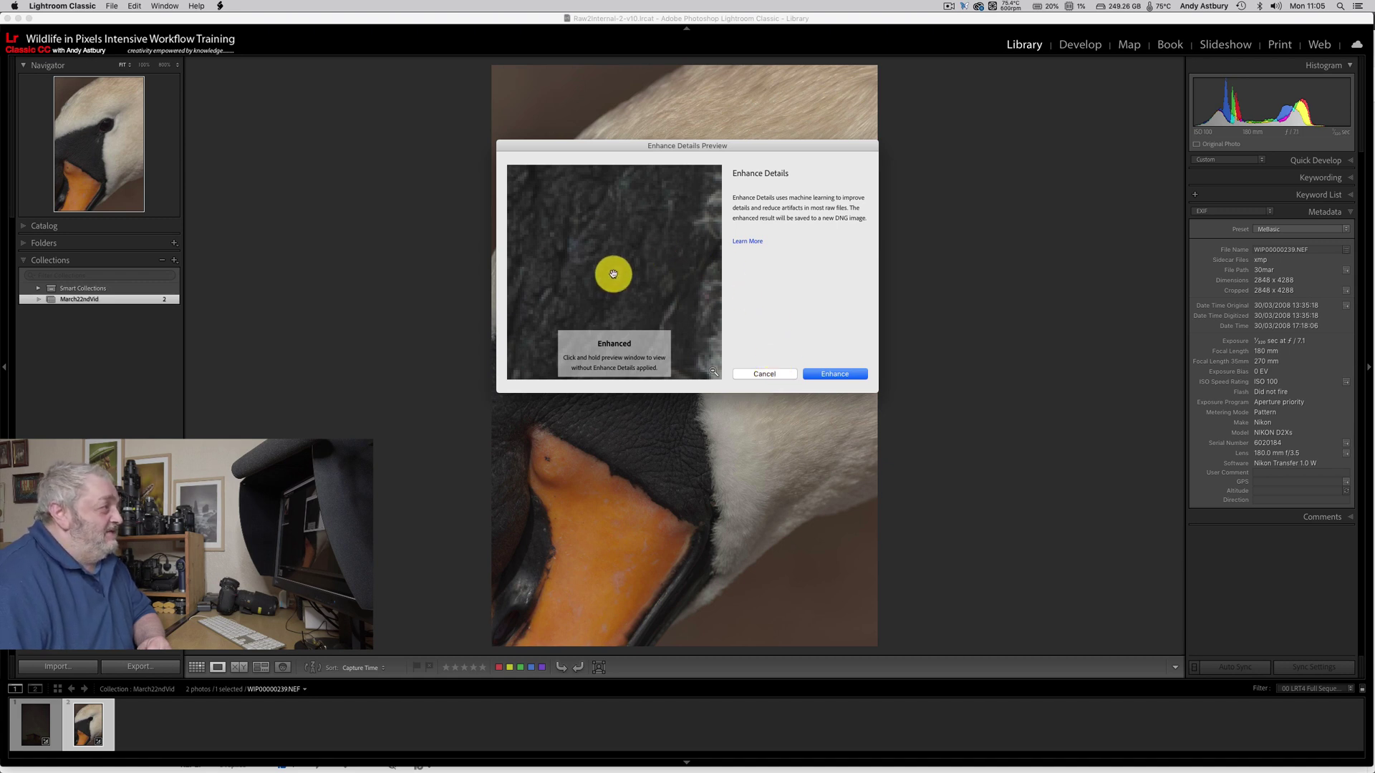
{"action": "left_click", "coordinate": [764, 373]}
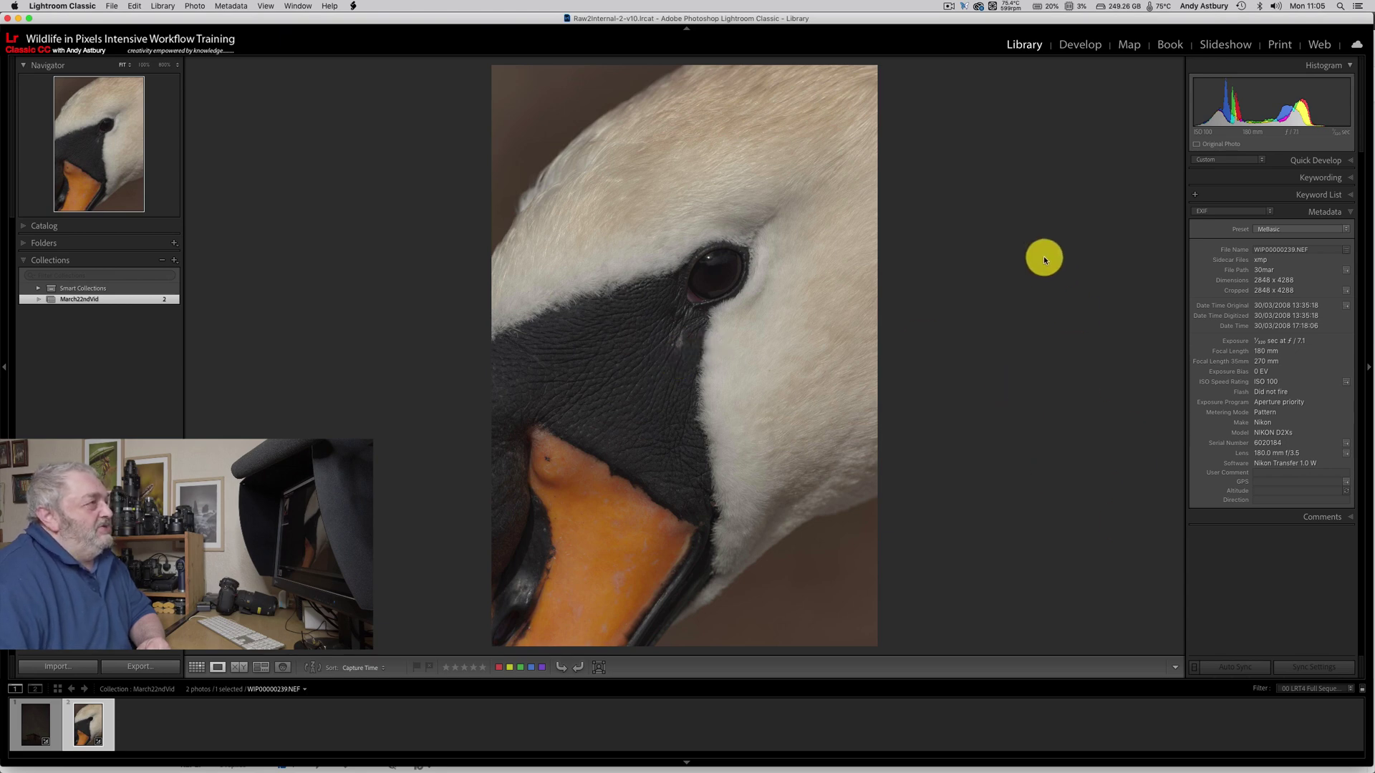
Reset the swan photo's settings in the Develop module for comparison, and undo the reset.
{"action": "left_click", "coordinate": [1077, 45]}
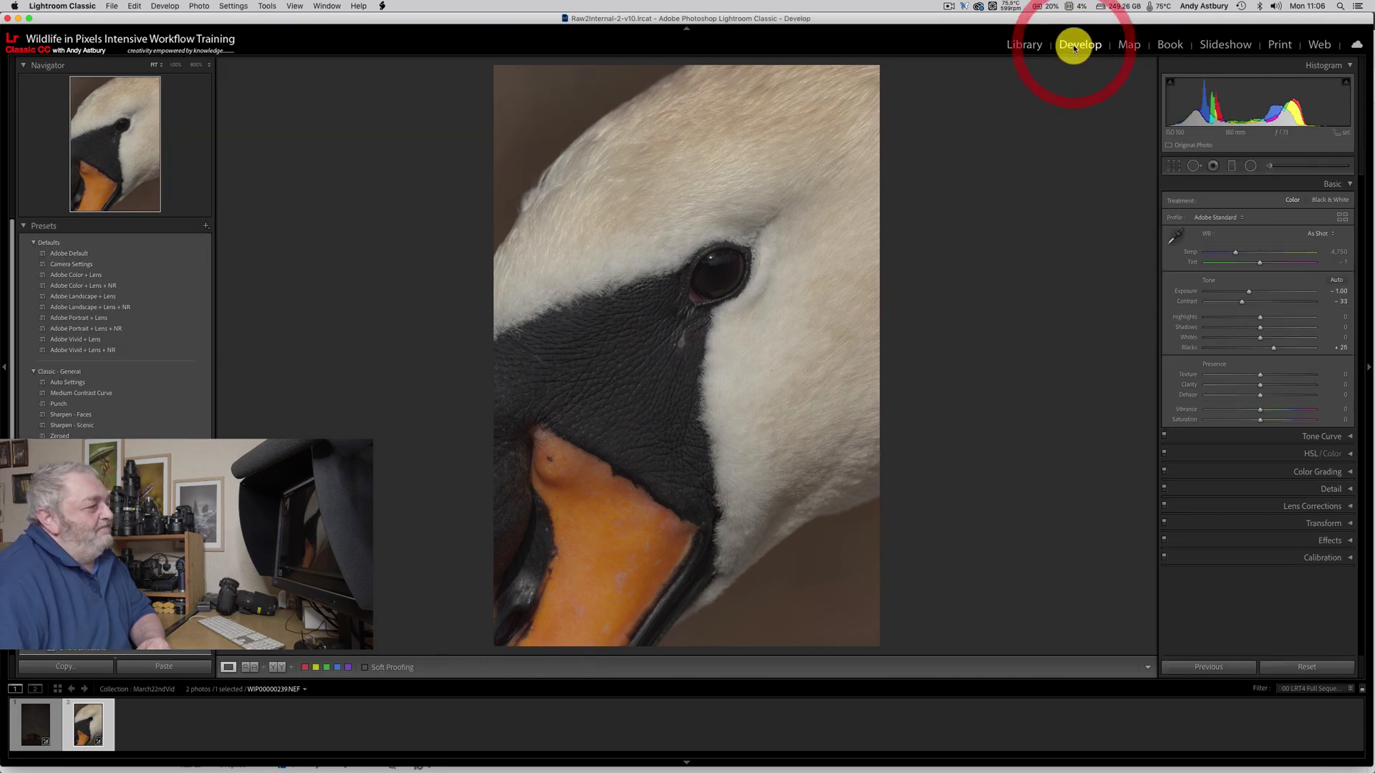
{"action": "left_click", "coordinate": [1277, 667]}
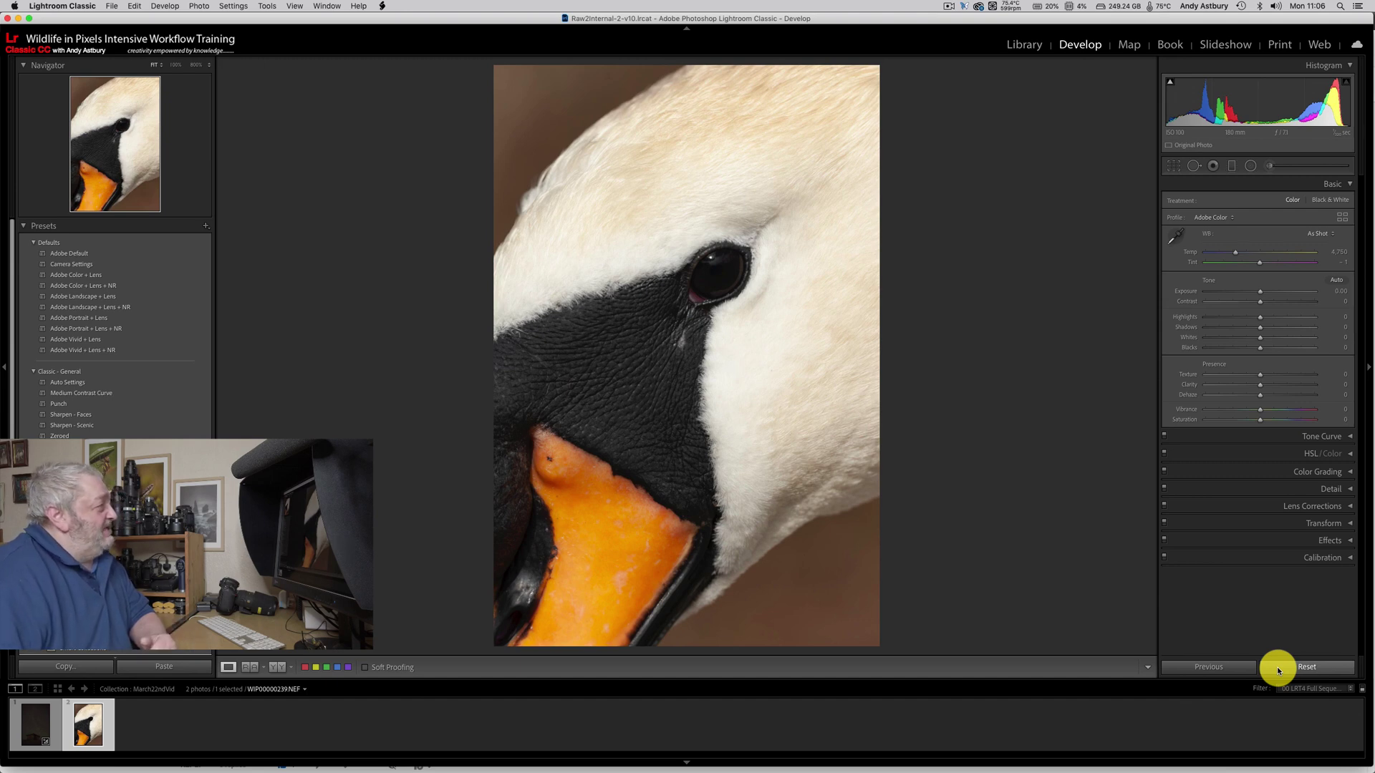
{"action": "left_click", "coordinate": [134, 8]}
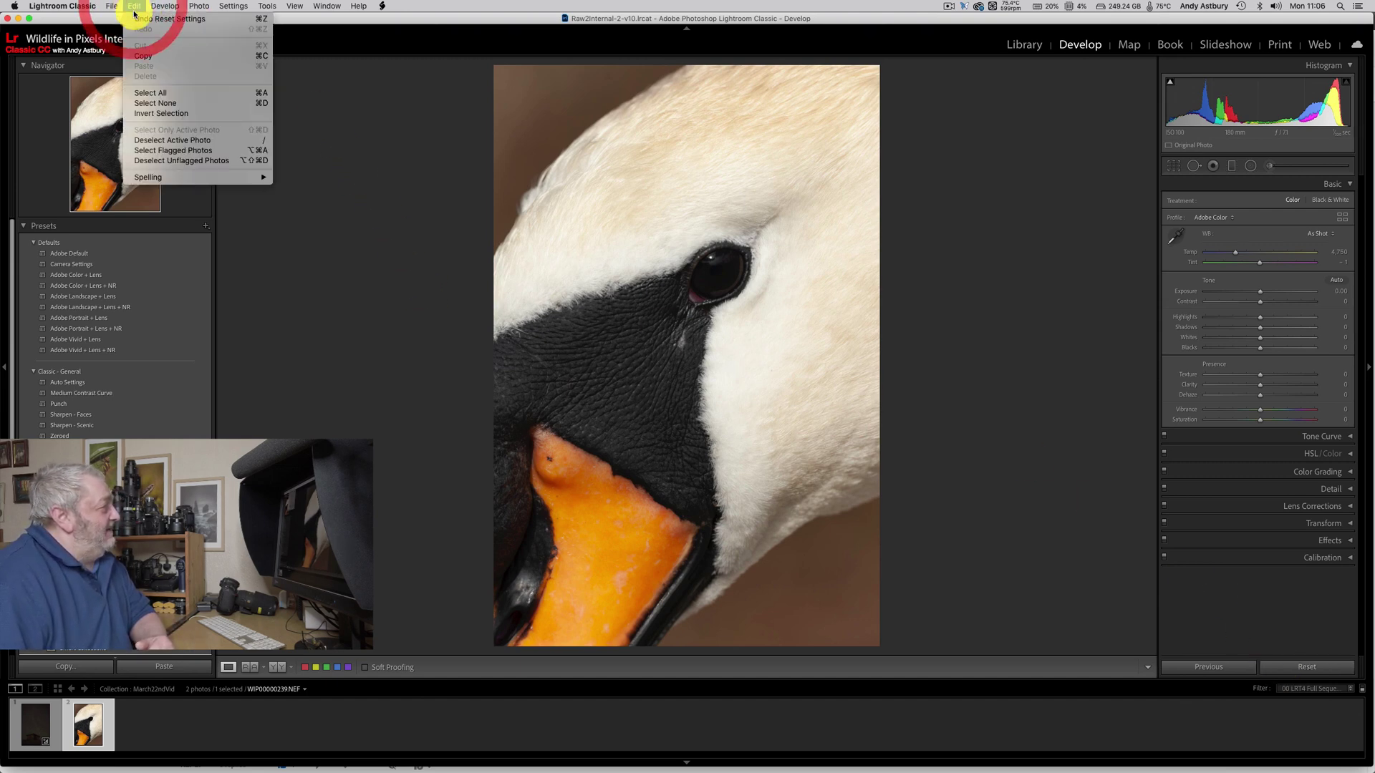
{"action": "left_click", "coordinate": [141, 22]}
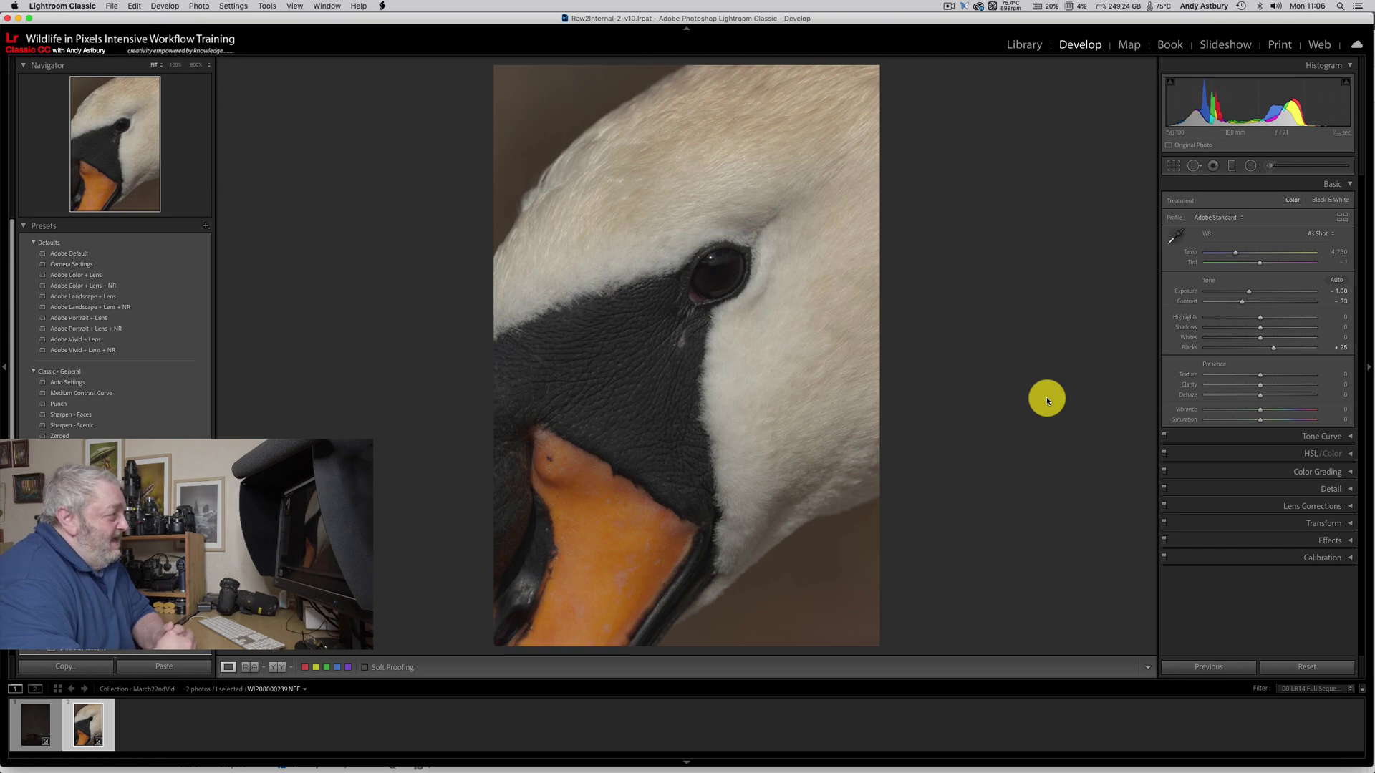
Inspect the swan photo at 100% around the feathers and the lower background, and return to the full view.
{"action": "left_click", "coordinate": [733, 360]}
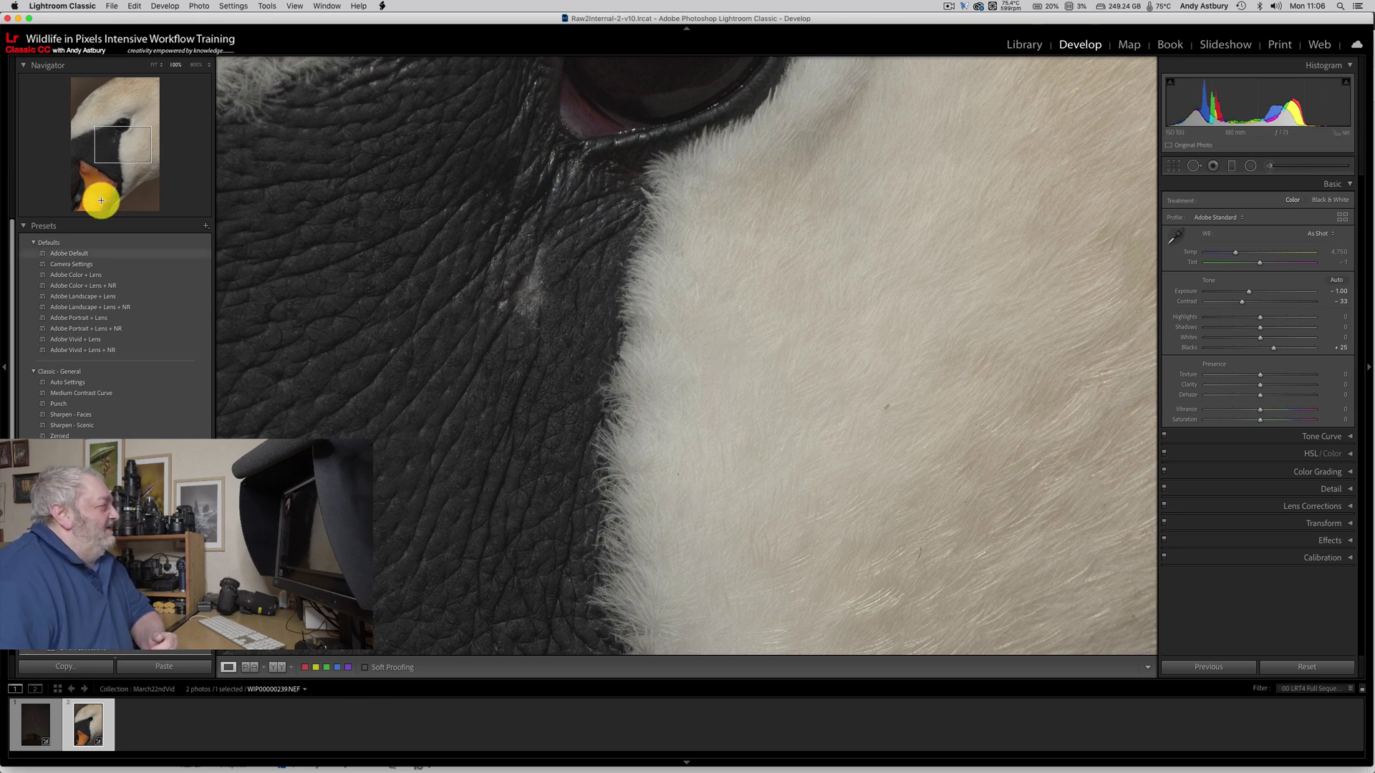
{"action": "left_click_drag", "start_coordinate": [133, 148], "coordinate": [136, 189]}
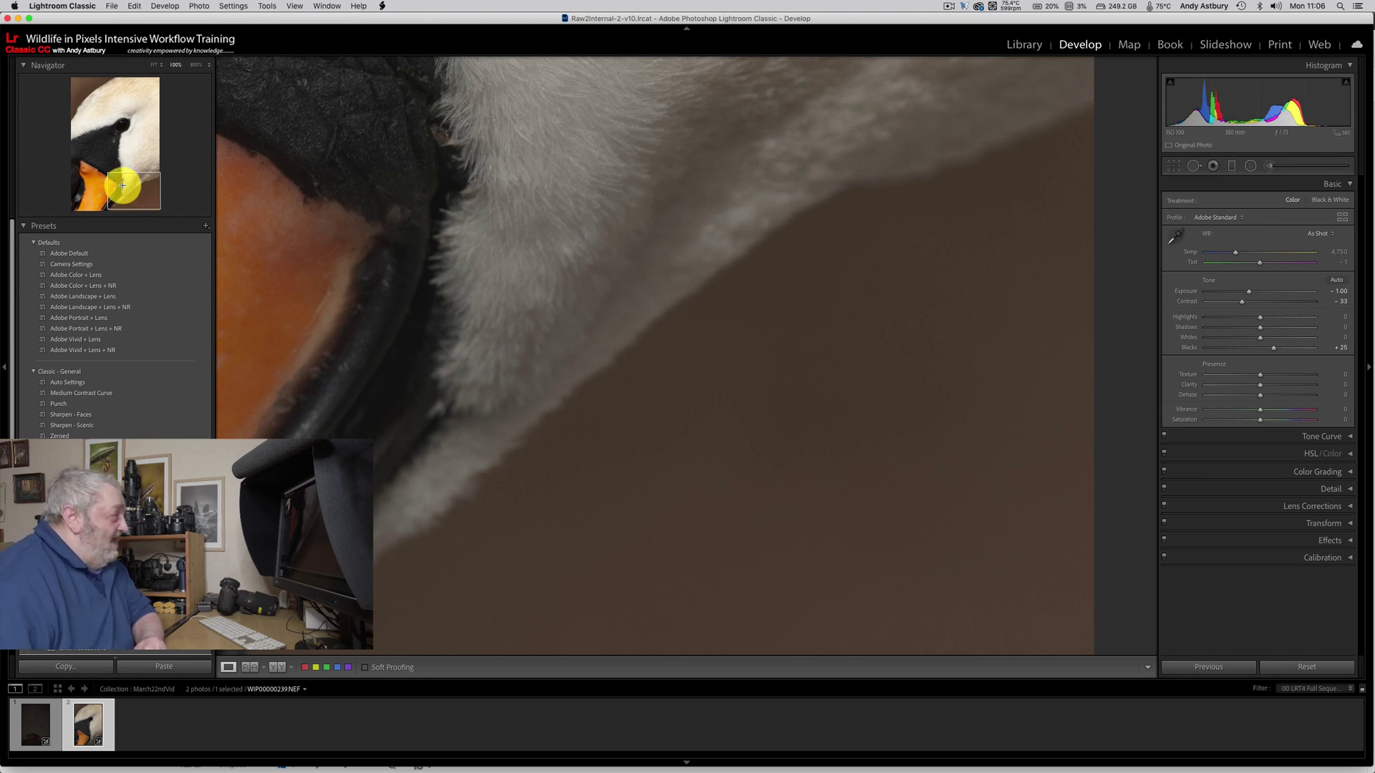
{"action": "left_click", "coordinate": [362, 194]}
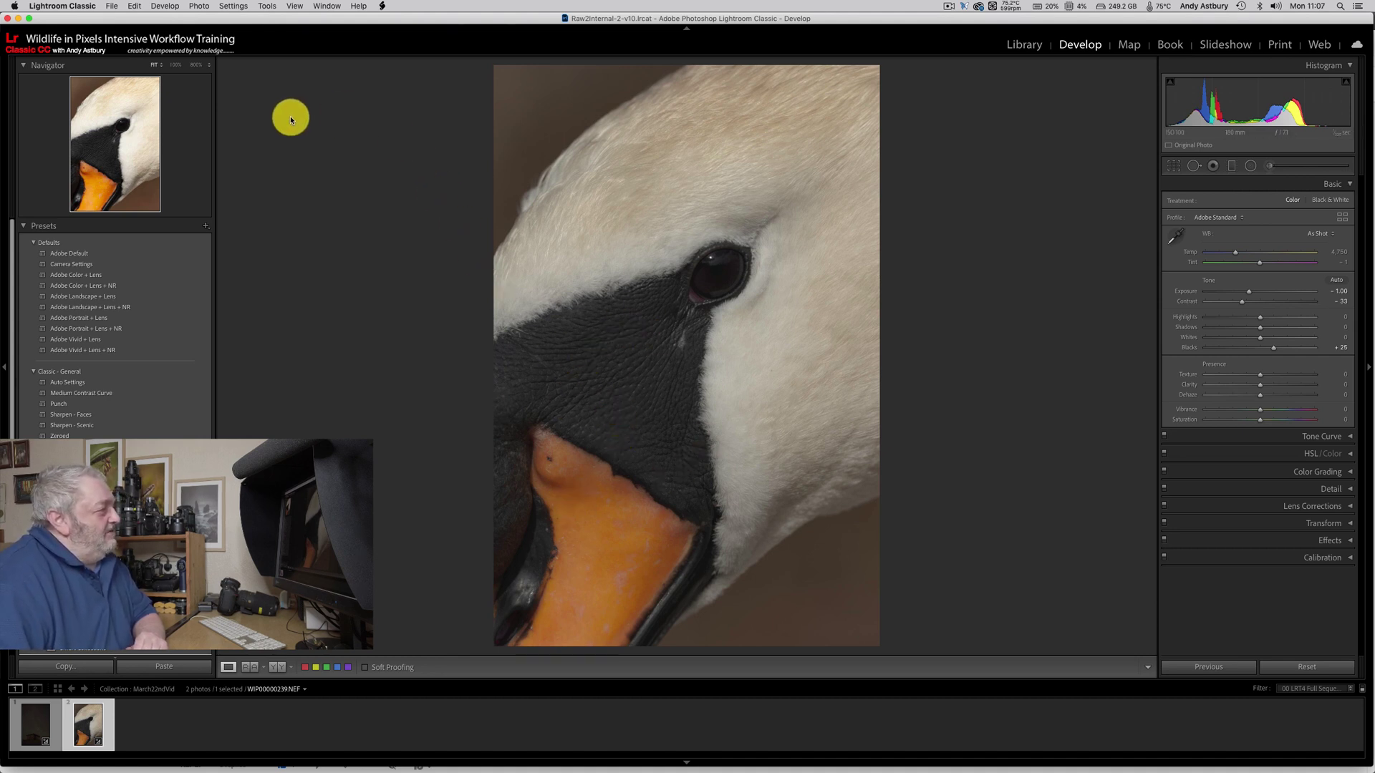
Show the swan photo's raw file in Finder, check its folder for a sidecar file, and return to Lightroom Classic.
{"action": "right_click", "coordinate": [655, 323]}
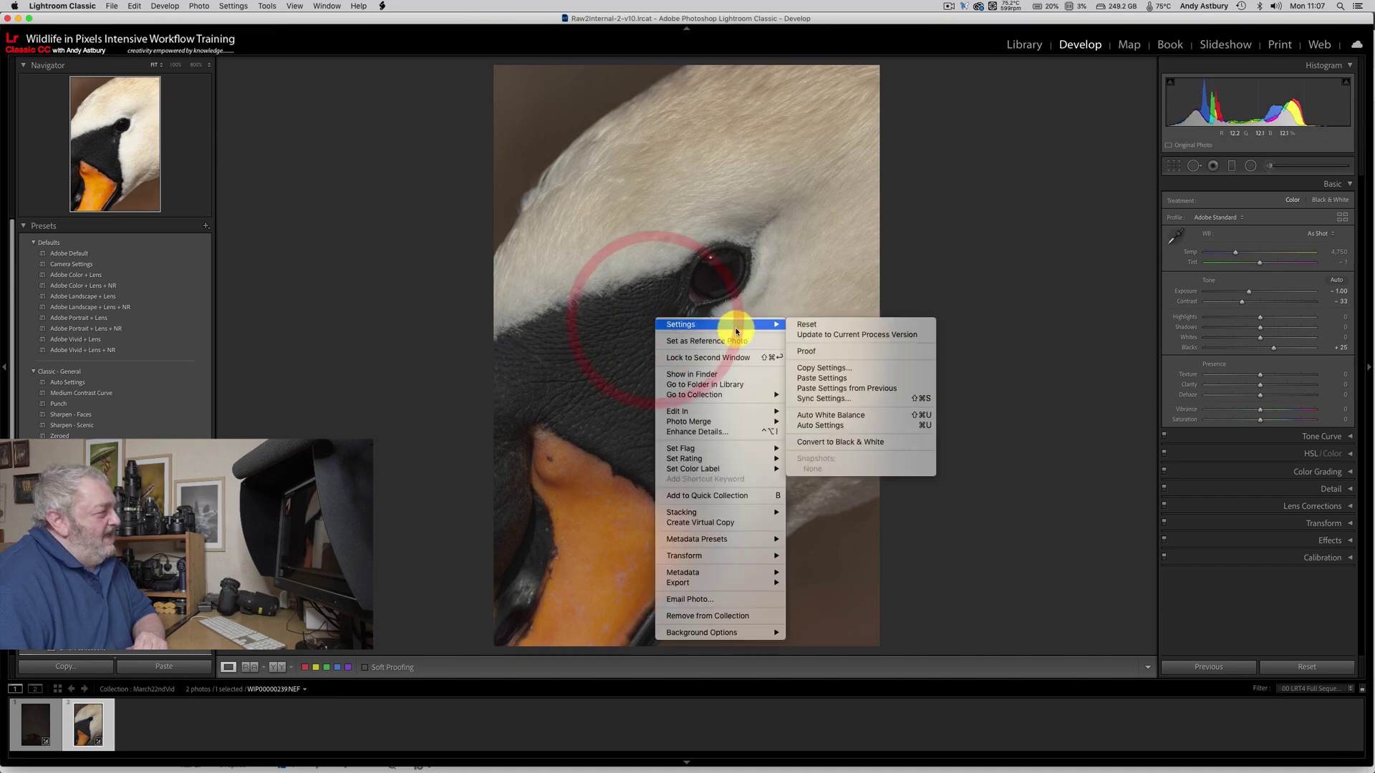
{"action": "left_click", "coordinate": [714, 377]}
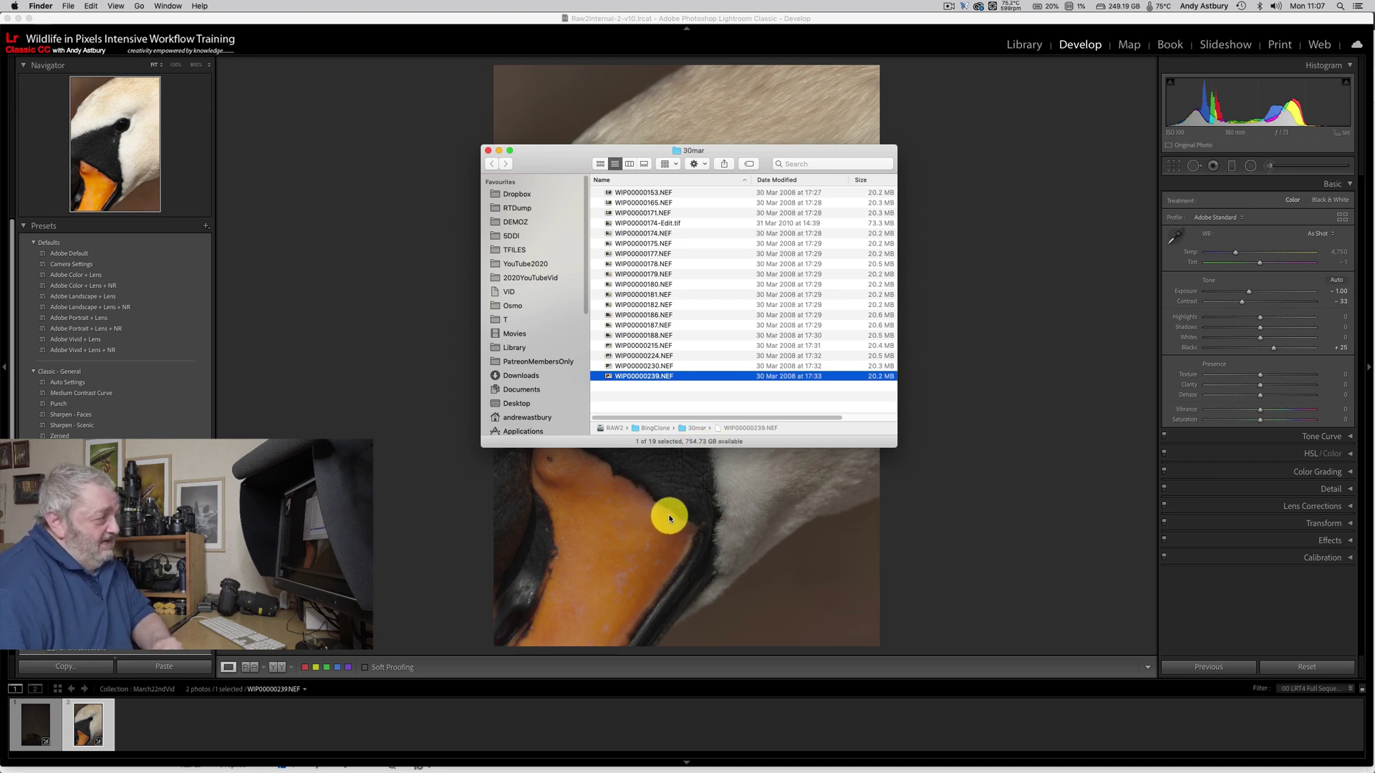
{"action": "left_click", "coordinate": [669, 518]}
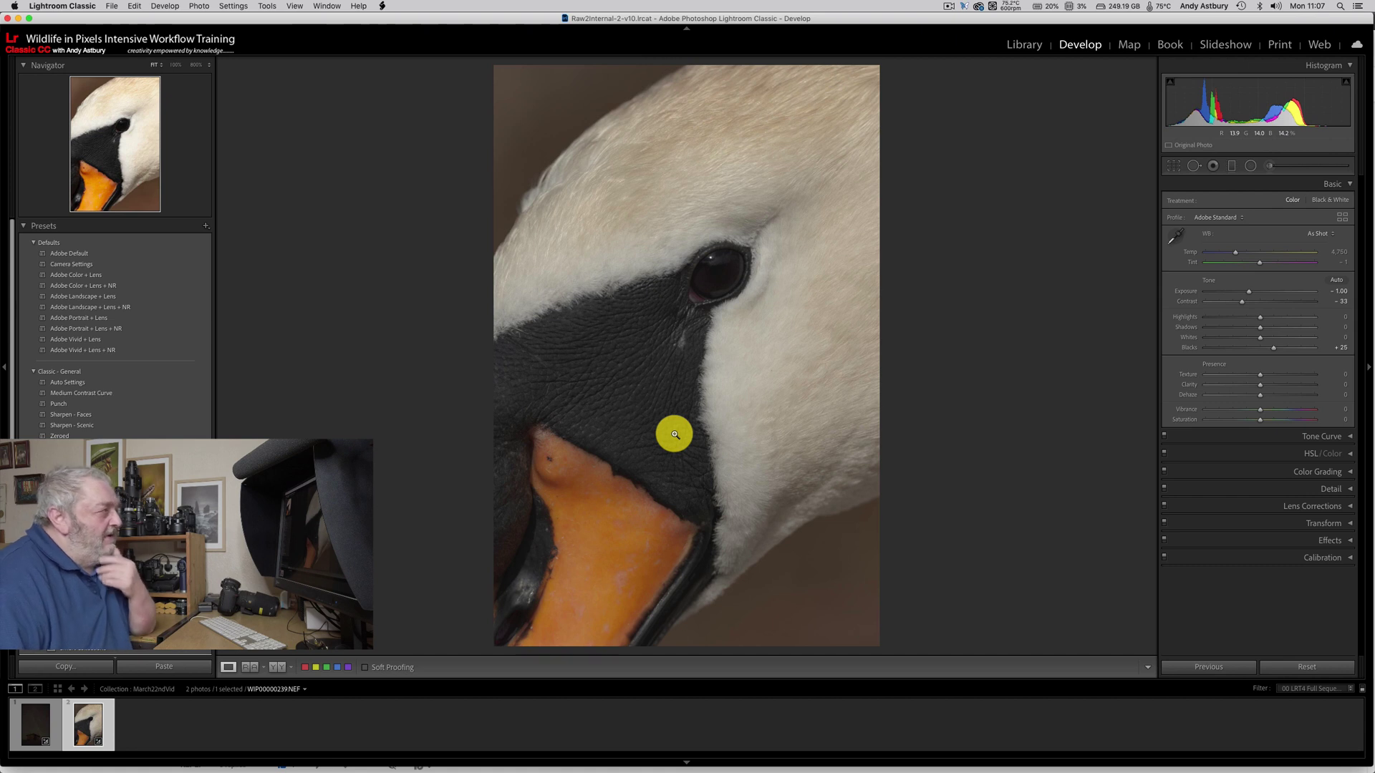
Save the swan photo's metadata to file and continue past the sidecar confirmation.
{"action": "left_click", "coordinate": [233, 7]}
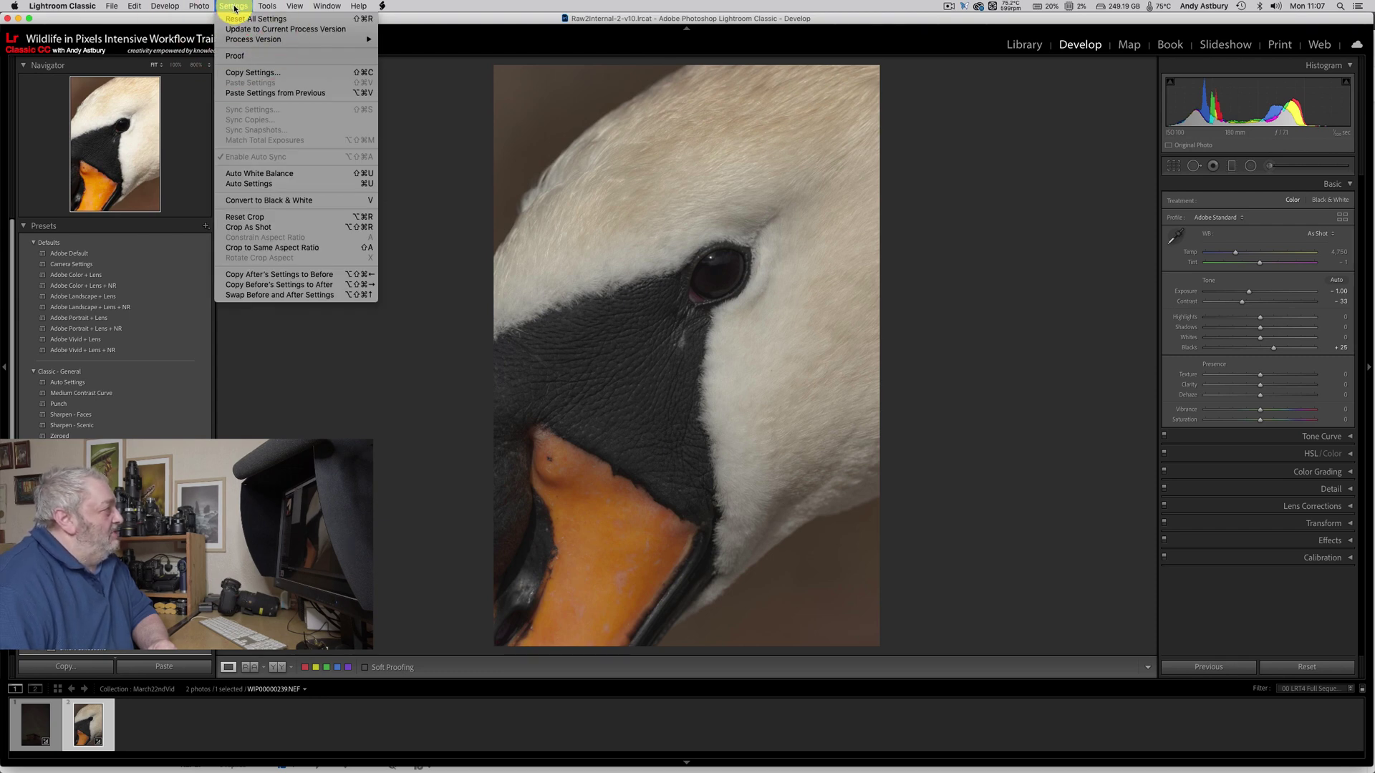
{"action": "mouse_move", "coordinate": [201, 6]}
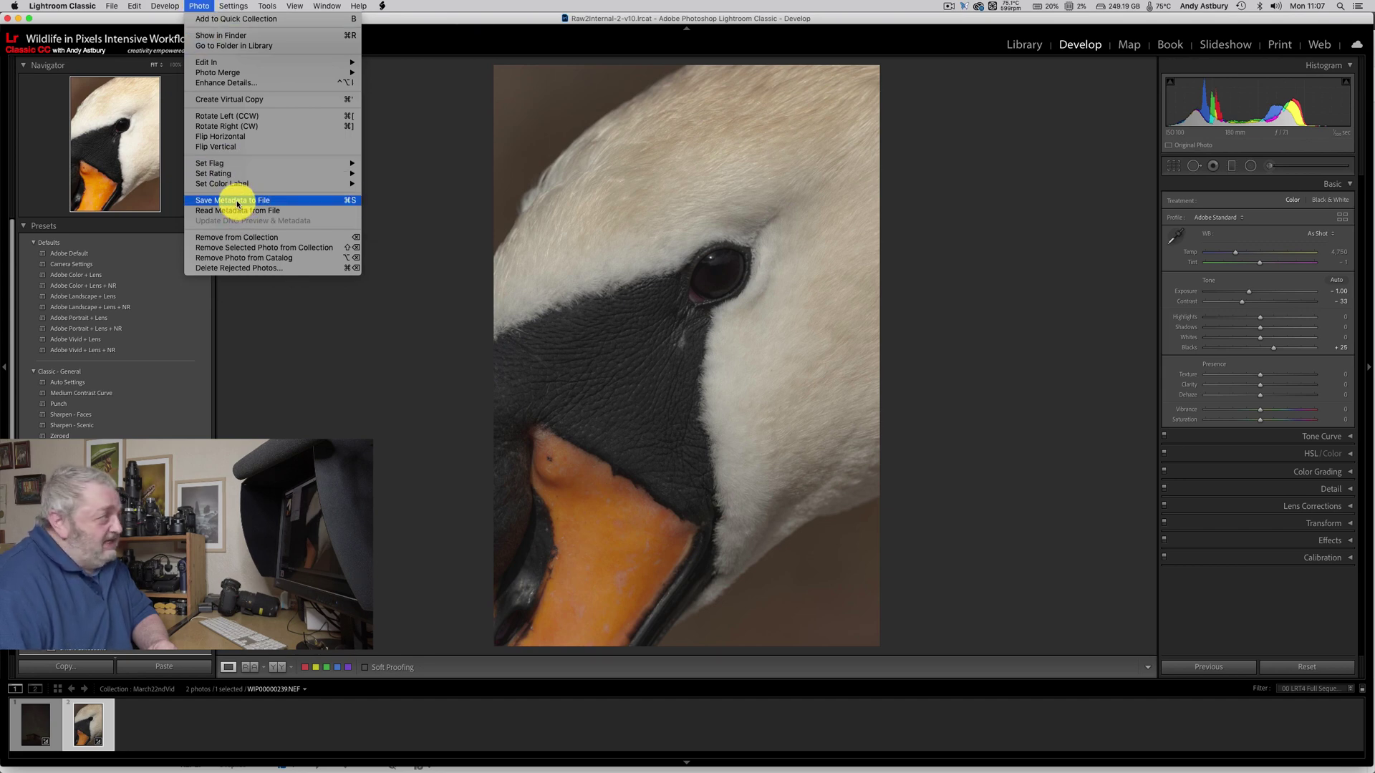
{"action": "left_click", "coordinate": [237, 204]}
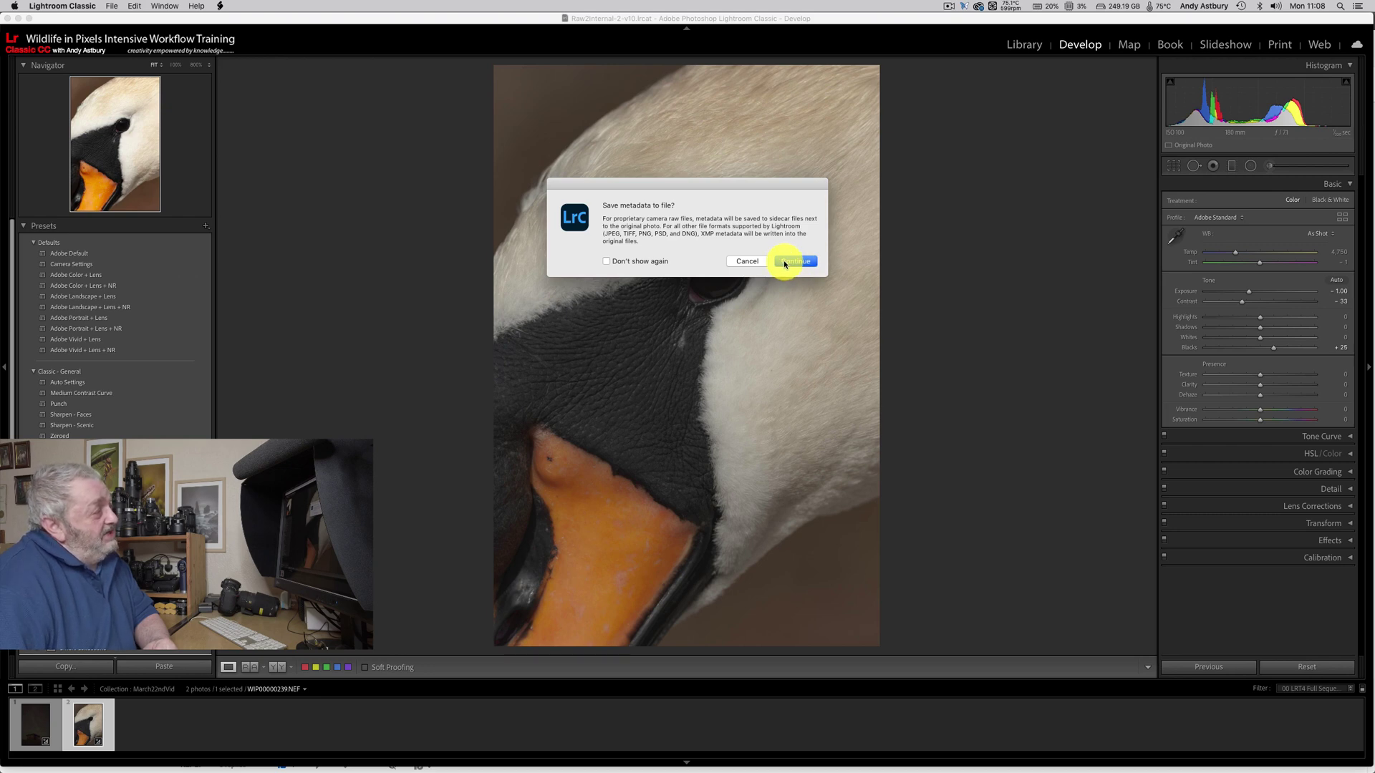
{"action": "left_click", "coordinate": [783, 260]}
Show the swan photo's raw file in Finder and open WIP00000239.NEF with Adobe Photoshop 2021.
{"action": "right_click", "coordinate": [676, 272]}
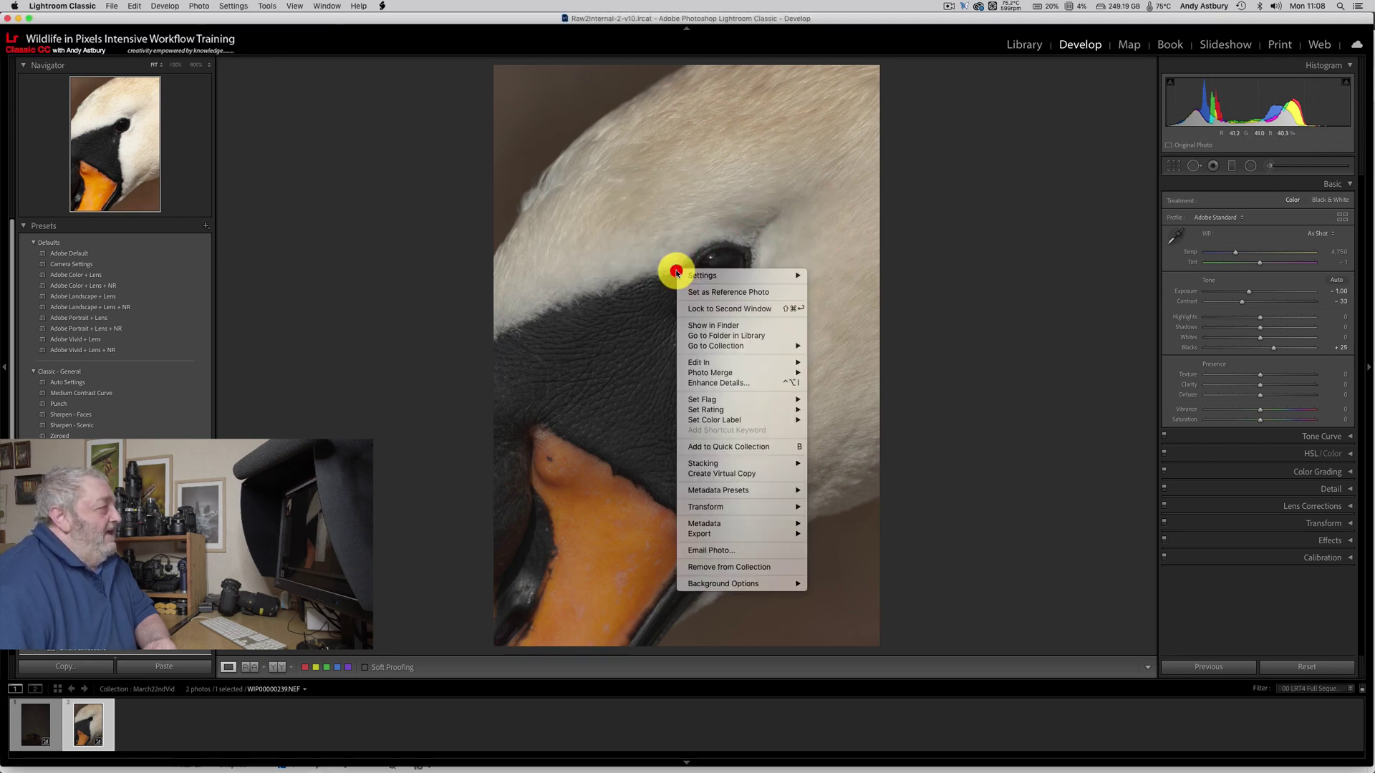
{"action": "left_click", "coordinate": [703, 328]}
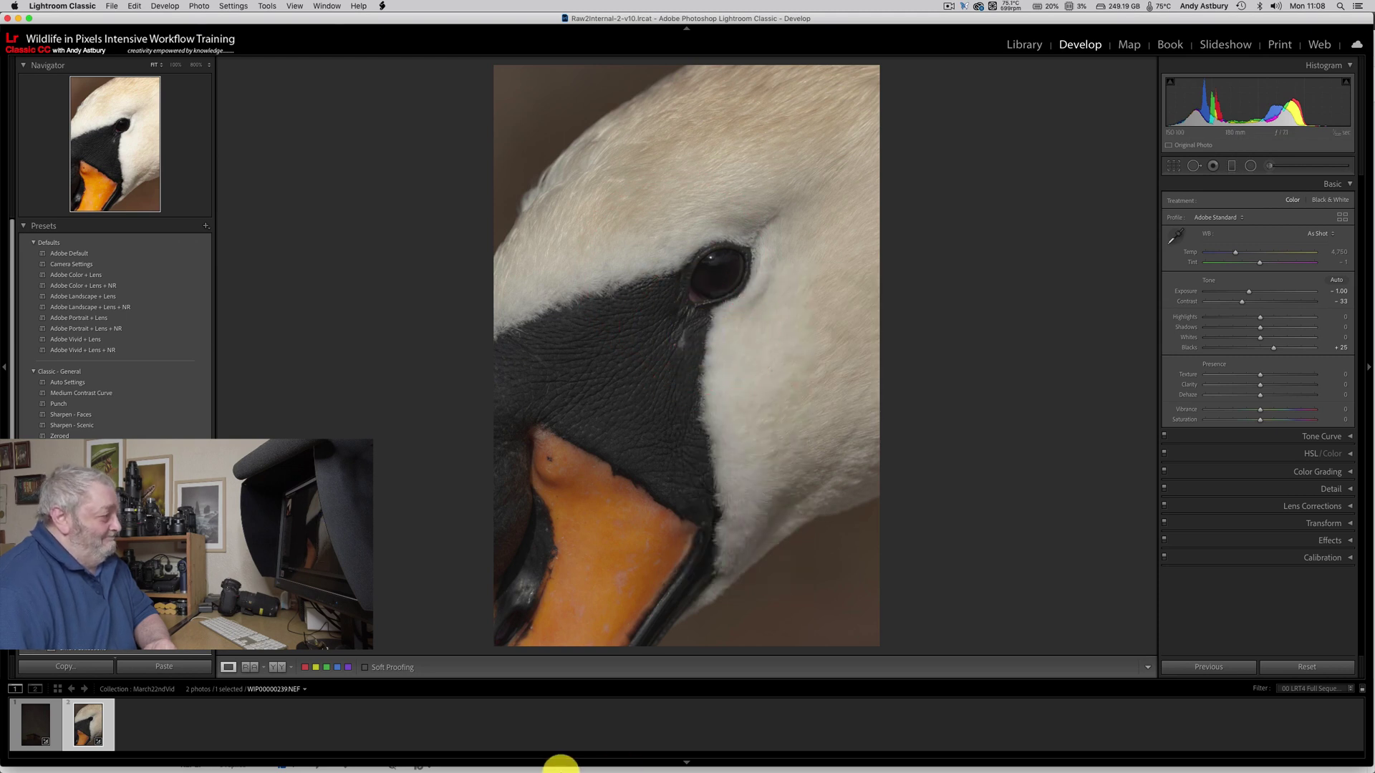
{"action": "mouse_move", "coordinate": [516, 755]}
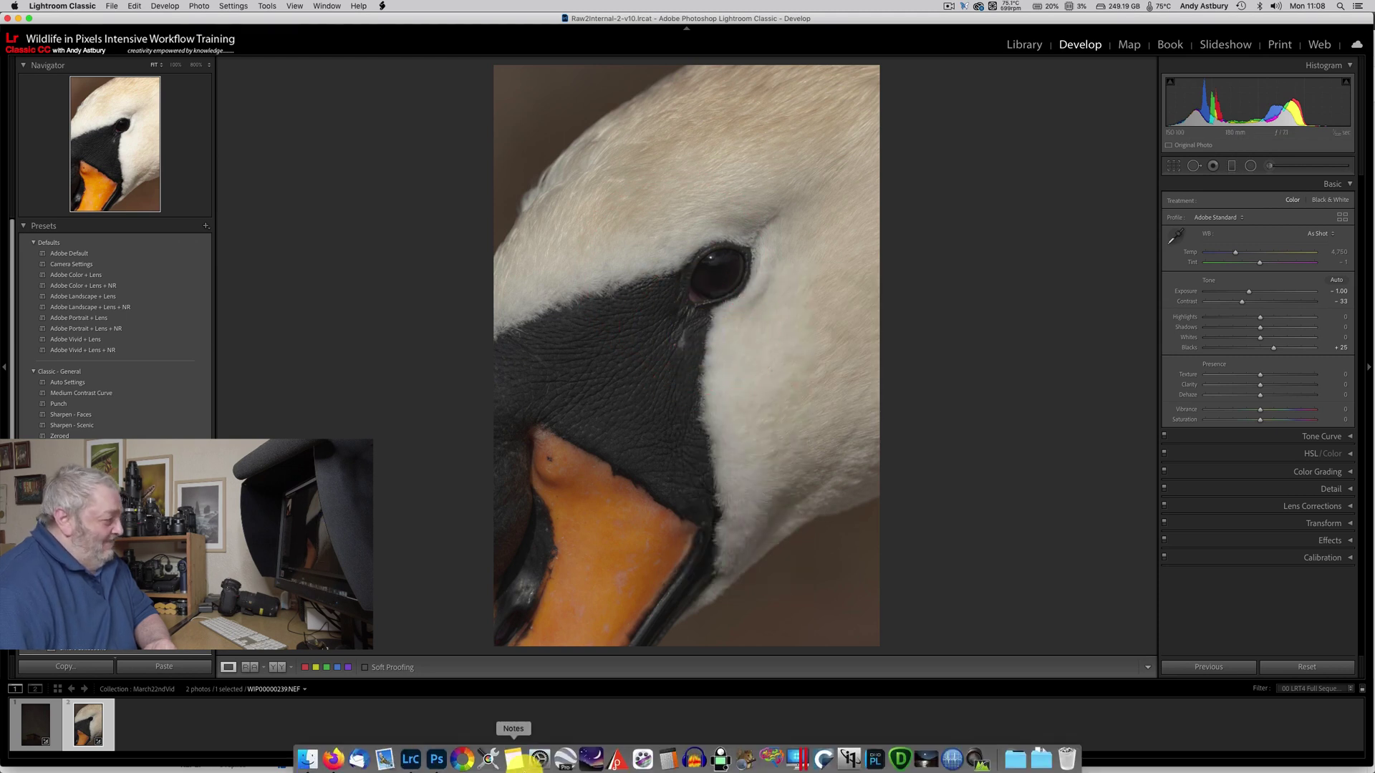
{"action": "left_click", "coordinate": [307, 756]}
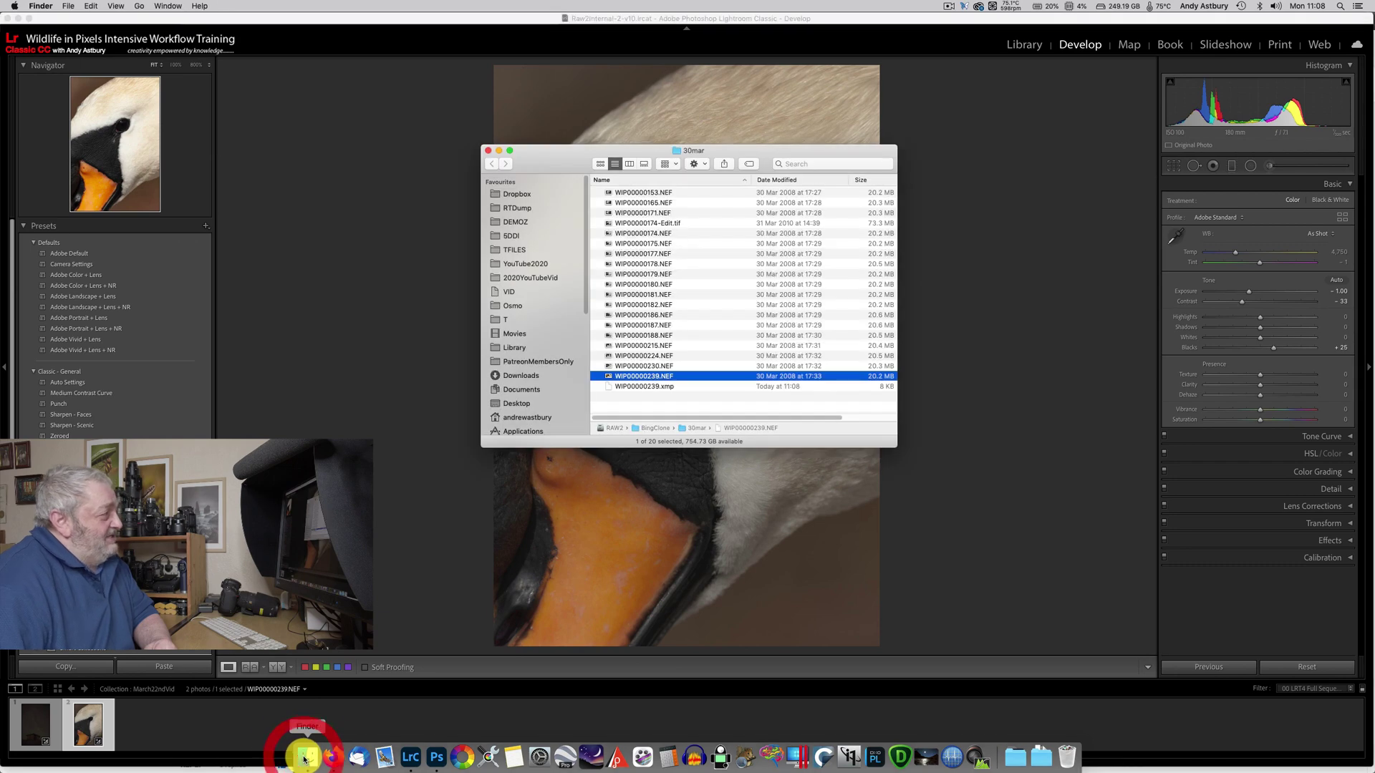
{"action": "right_click", "coordinate": [665, 378]}
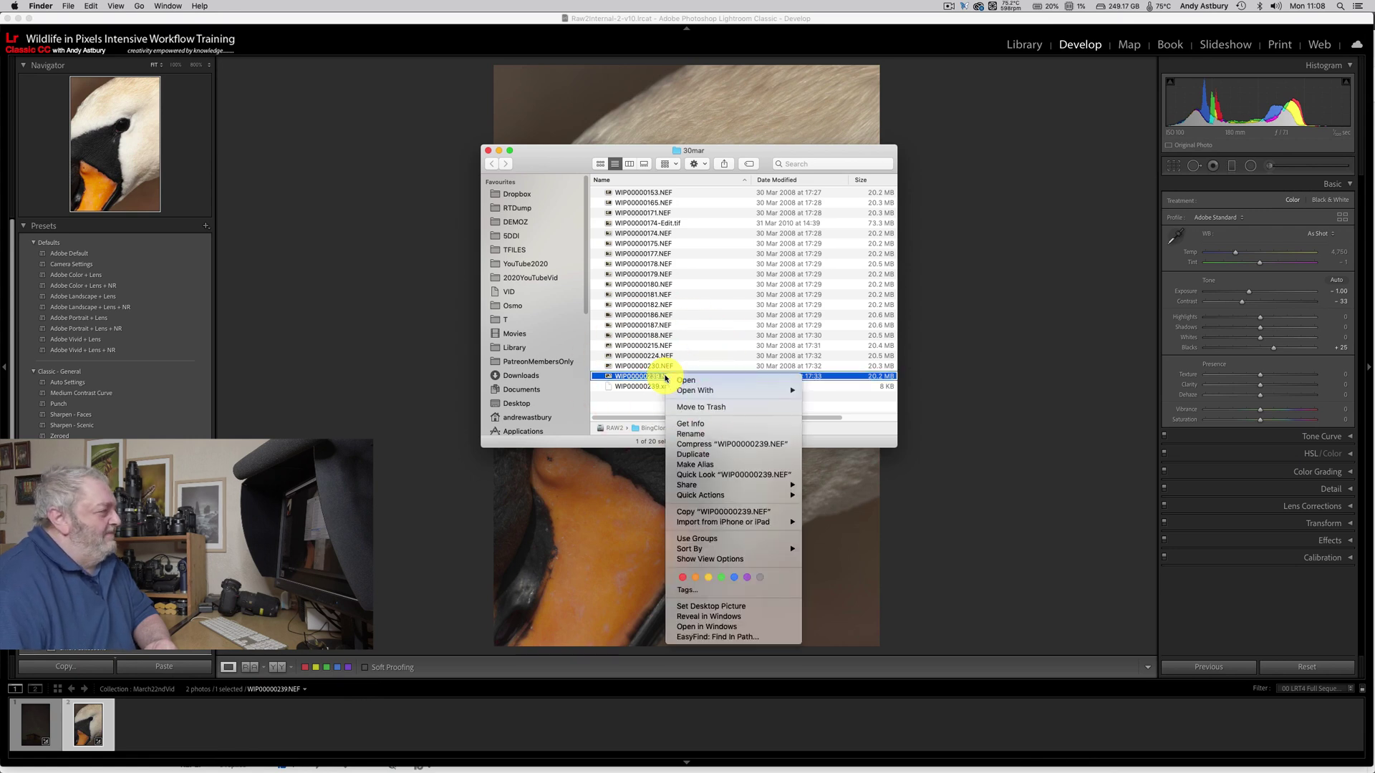
{"action": "mouse_move", "coordinate": [702, 393]}
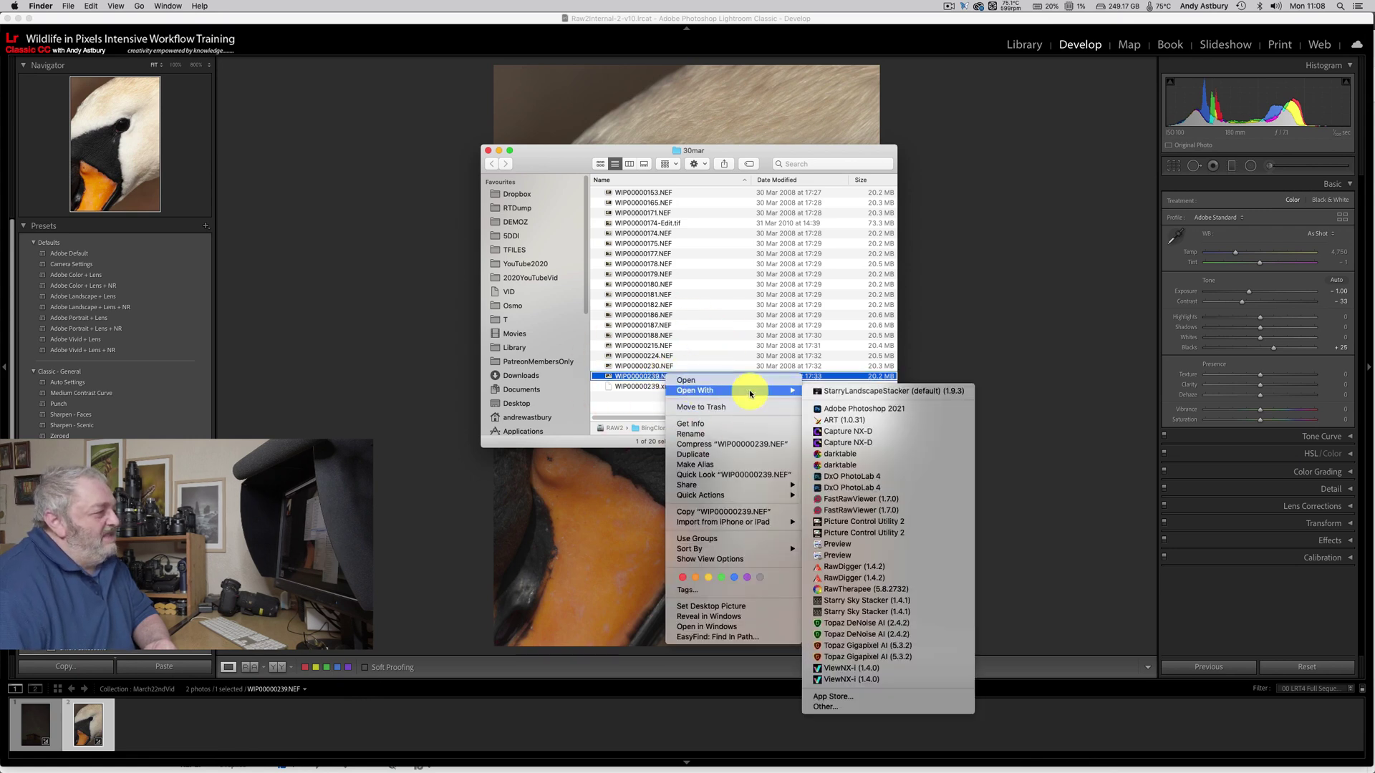
{"action": "left_click", "coordinate": [850, 409]}
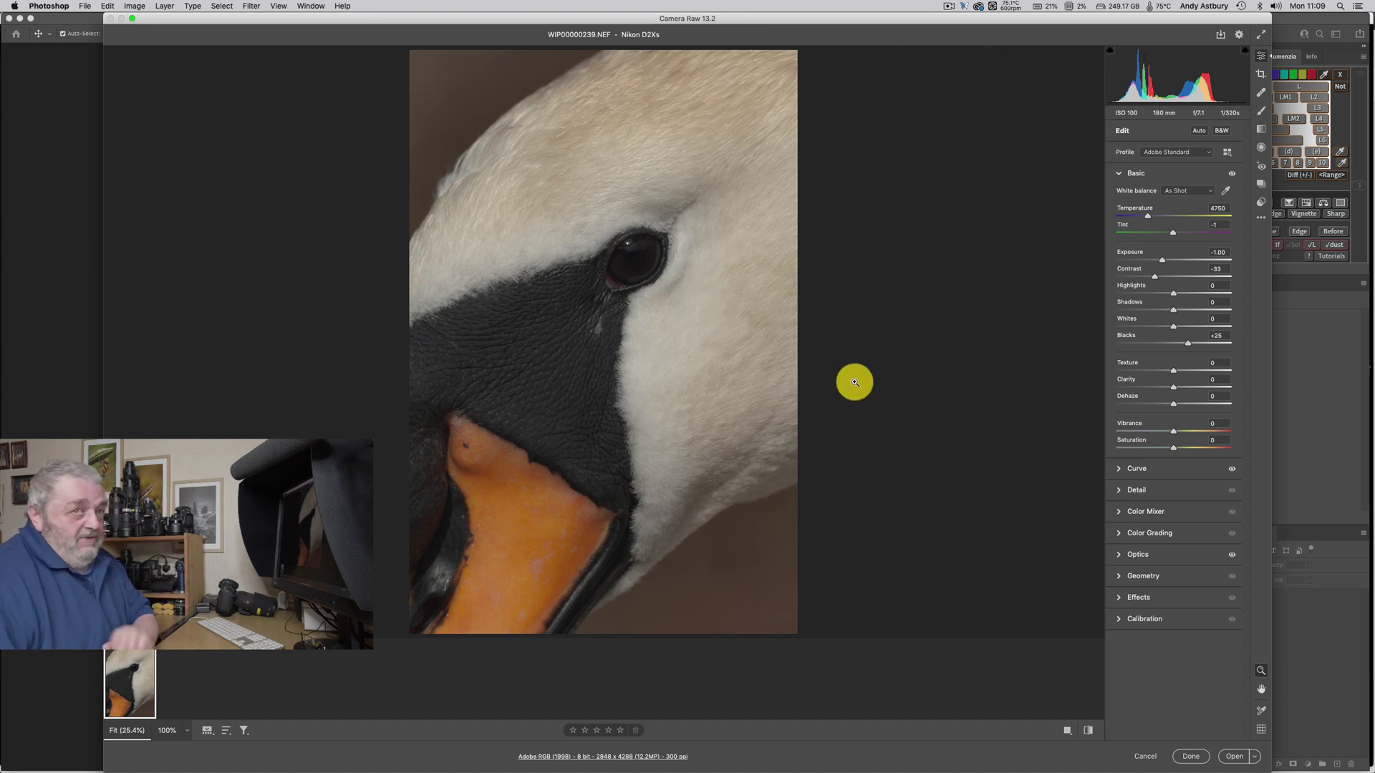
Set the Camera Raw workflow color space to ProPhoto RGB and the depth to 16 bits per channel.
{"action": "mouse_move", "coordinate": [645, 767]}
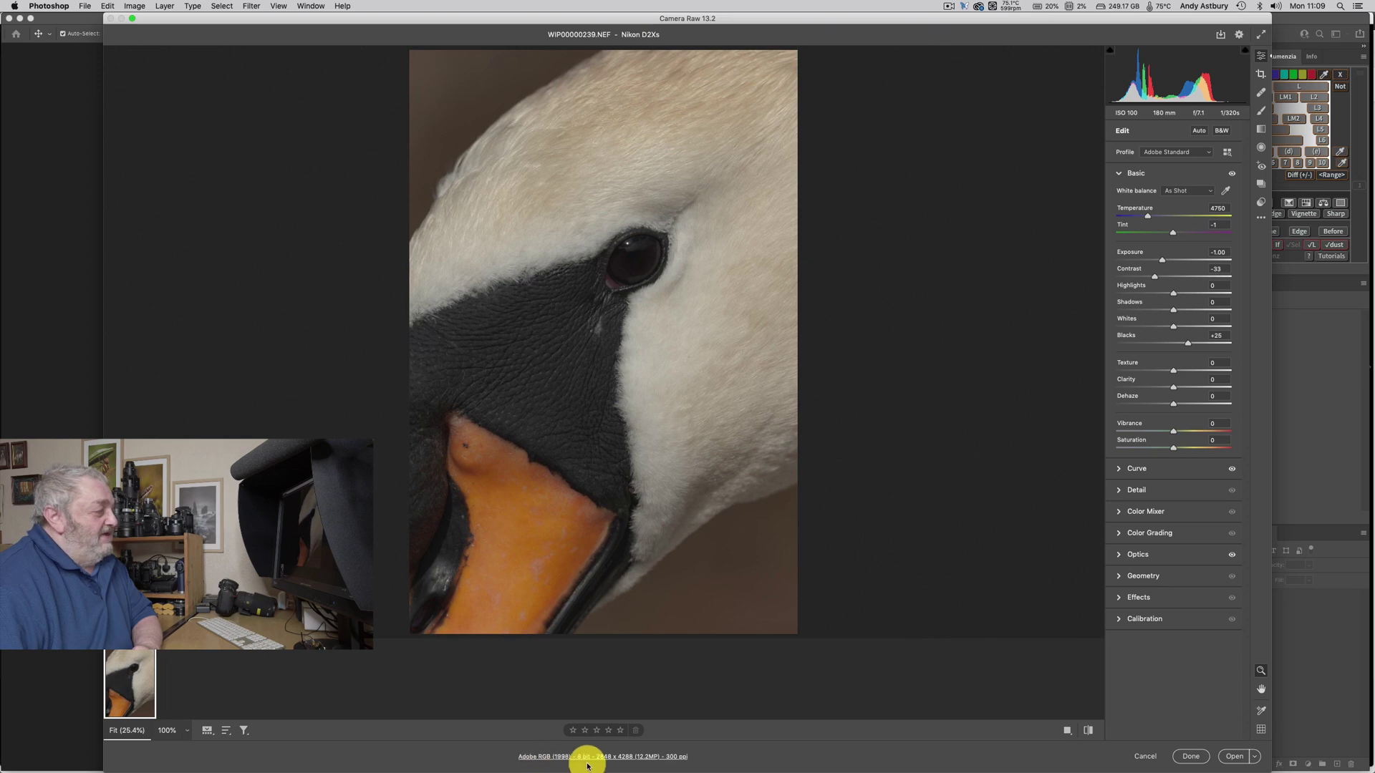
{"action": "left_click", "coordinate": [586, 757]}
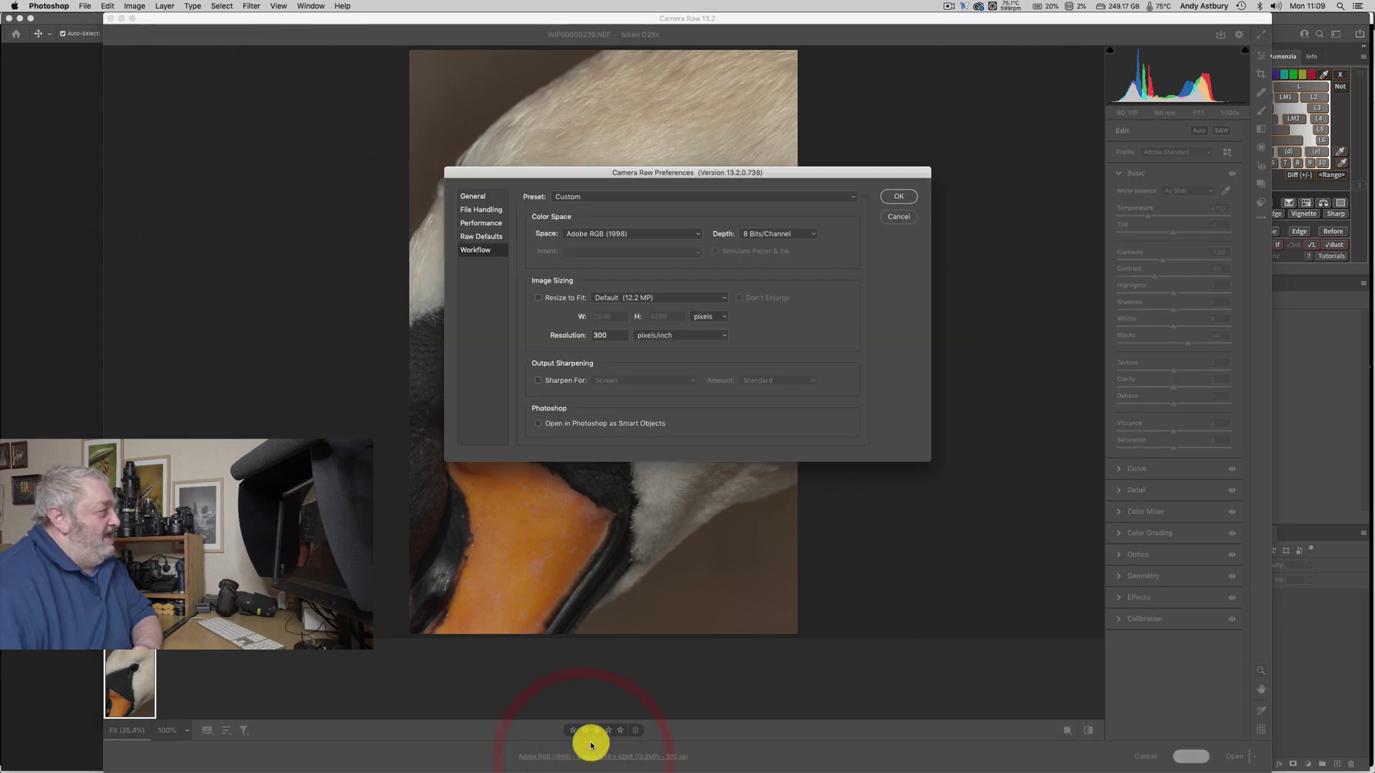
{"action": "left_click", "coordinate": [700, 238]}
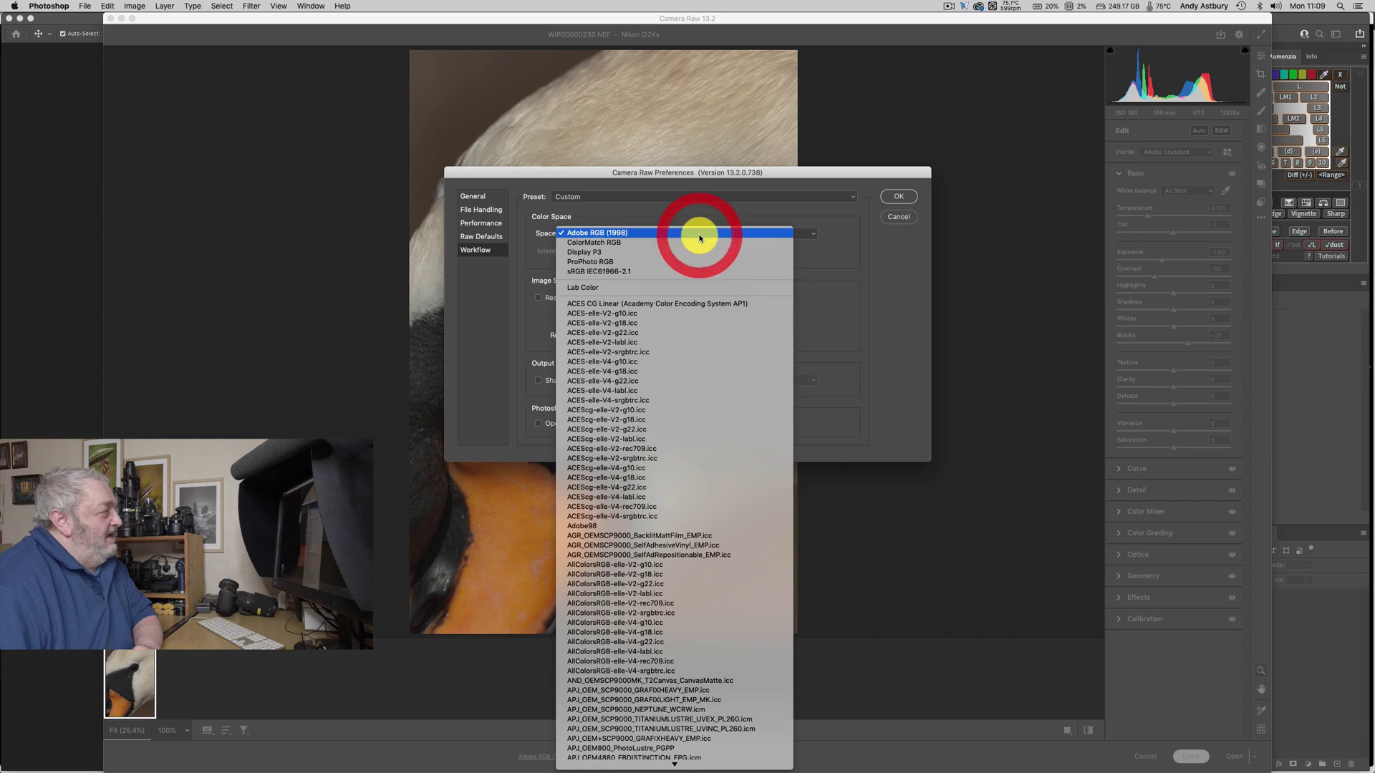
{"action": "left_click", "coordinate": [600, 262]}
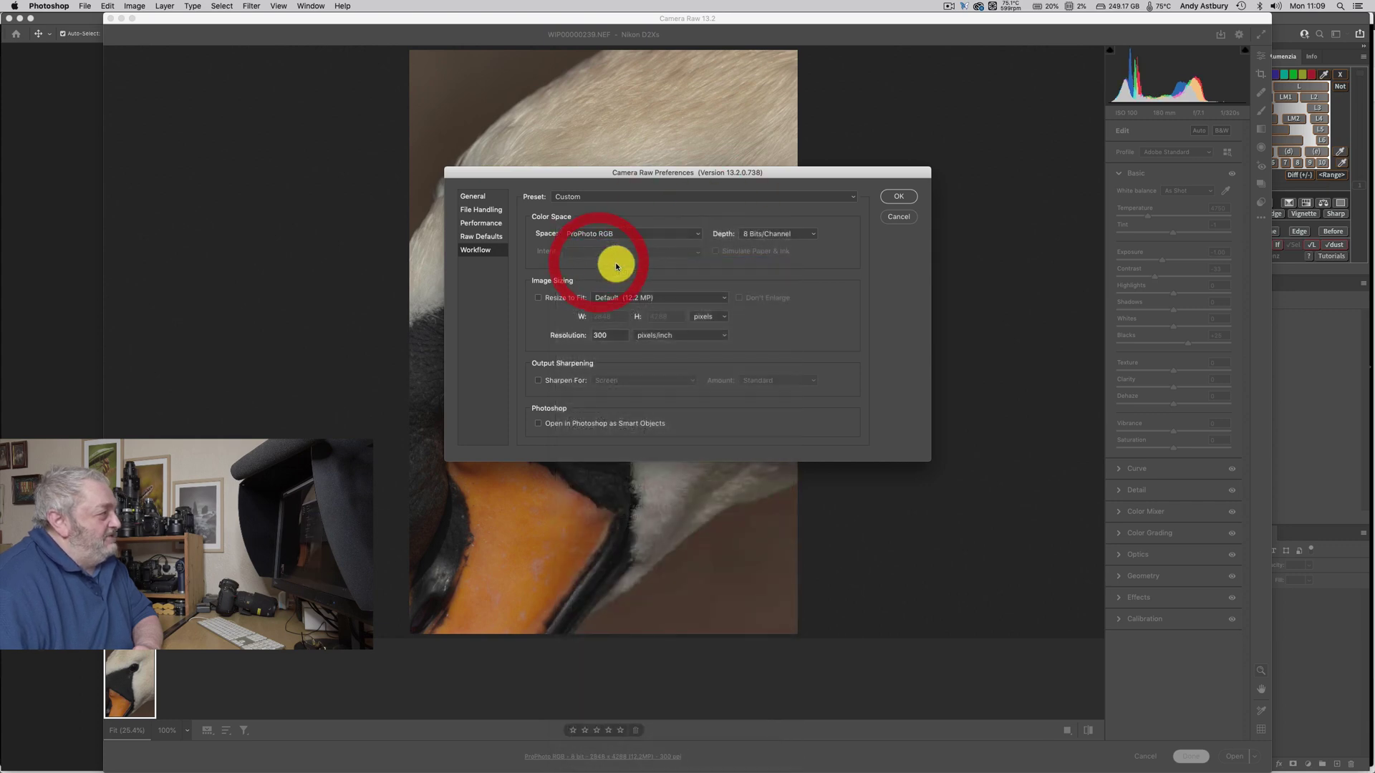
{"action": "left_click", "coordinate": [779, 234]}
{"action": "left_click", "coordinate": [775, 243]}
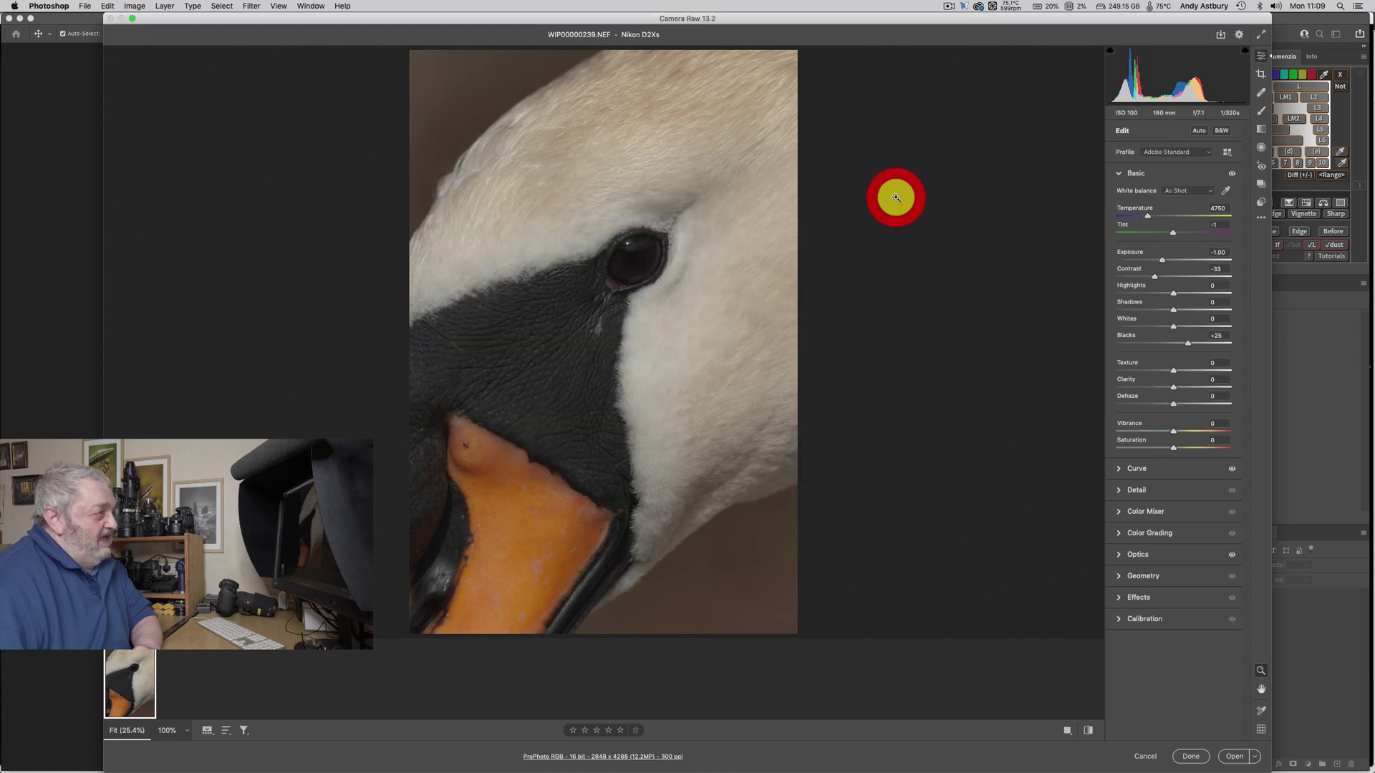
{"action": "left_click", "coordinate": [897, 196]}
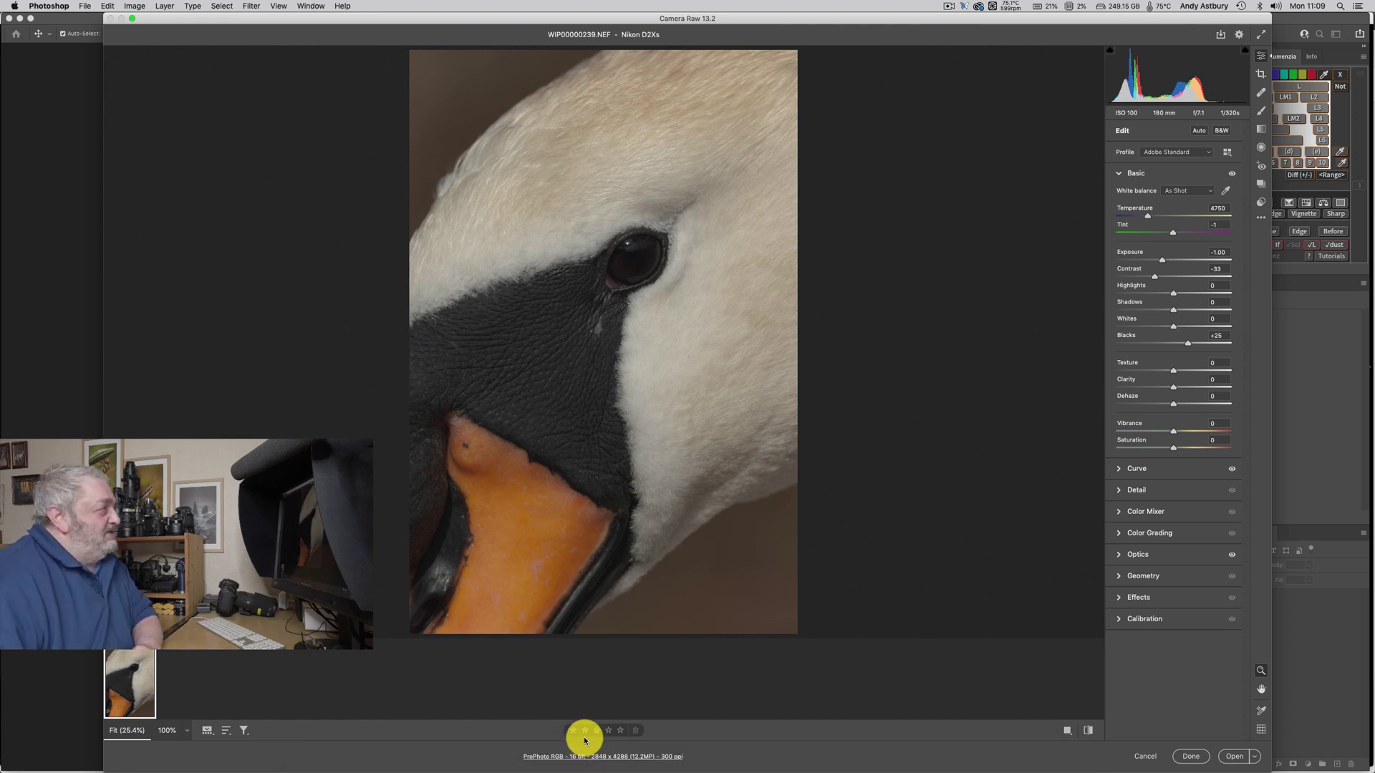
Enhance the swan photo with Super Resolution, comparing its preview with Raw Details alone before creating the enhanced DNG.
{"action": "right_click", "coordinate": [564, 216]}
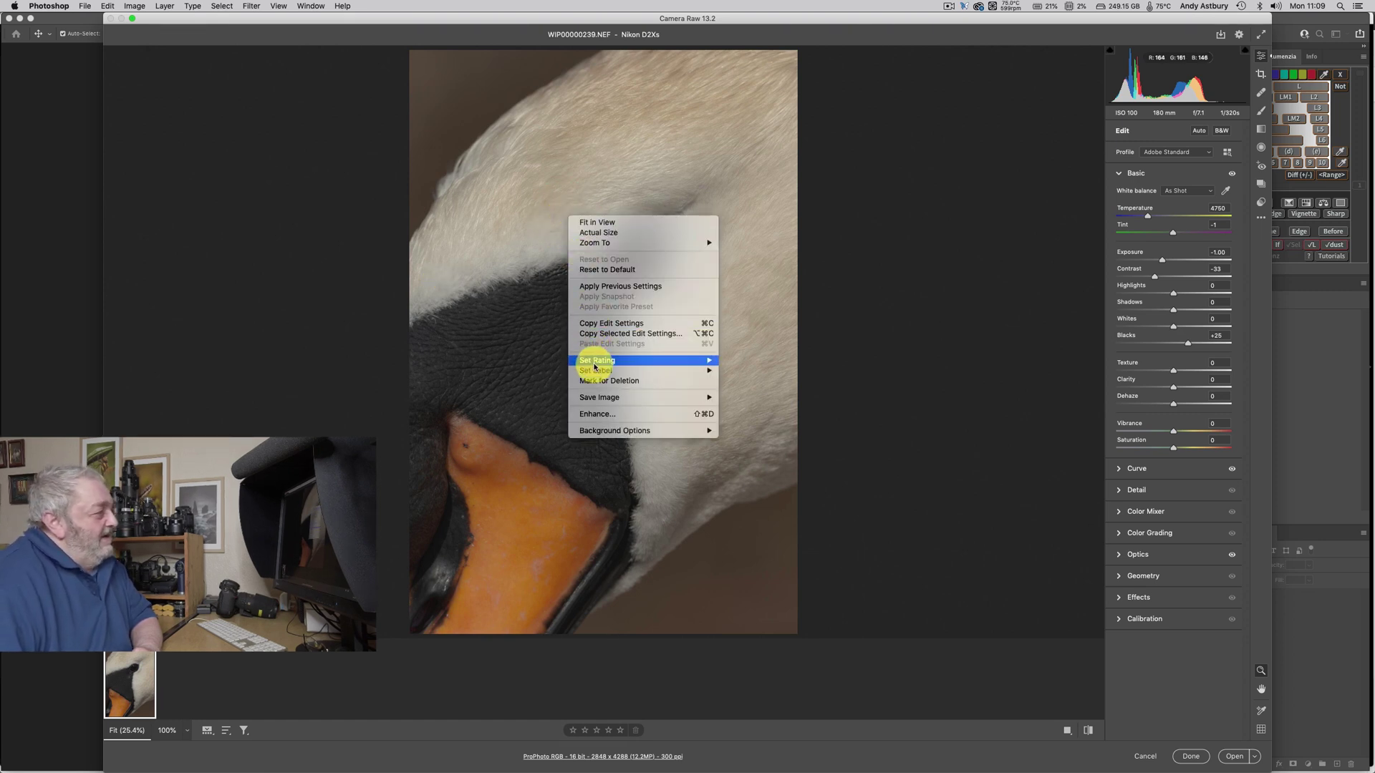
{"action": "left_click", "coordinate": [593, 416]}
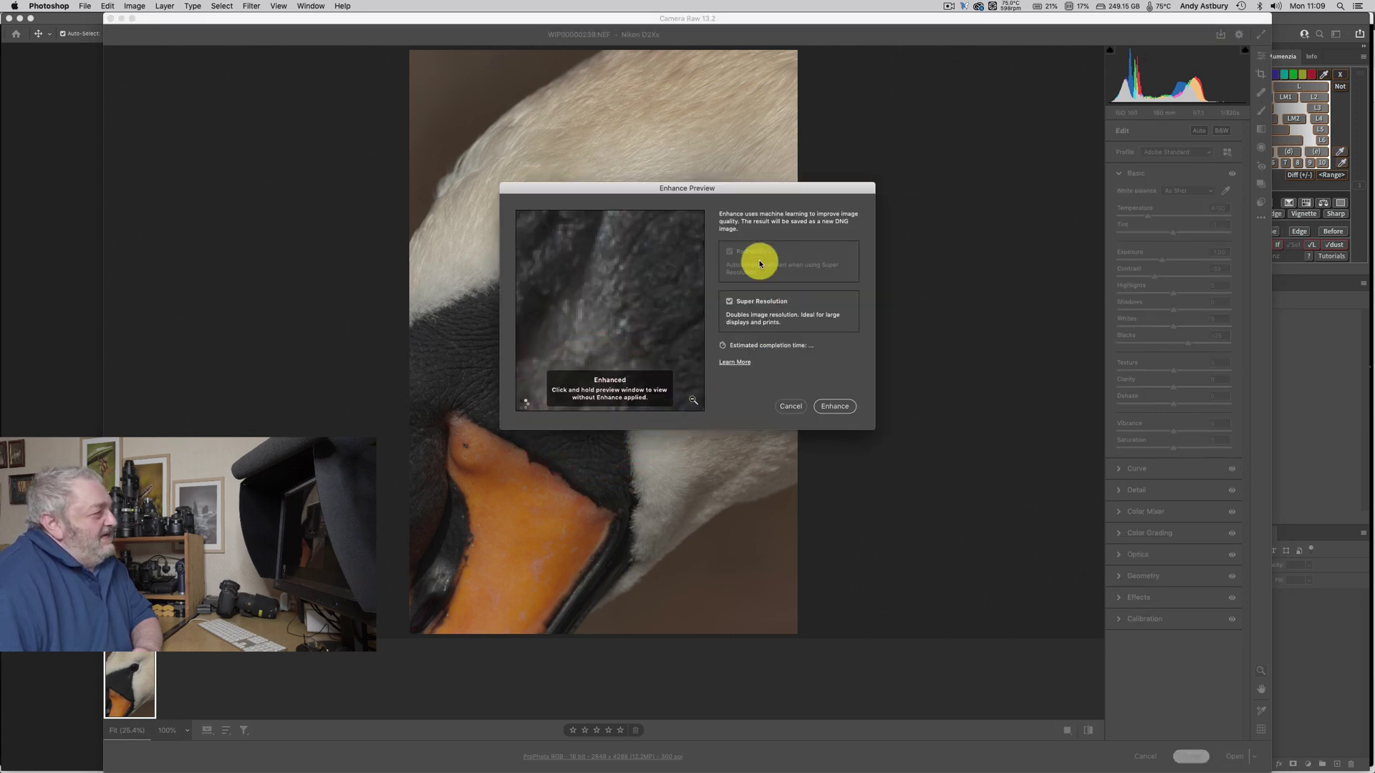
{"action": "left_click", "coordinate": [764, 260]}
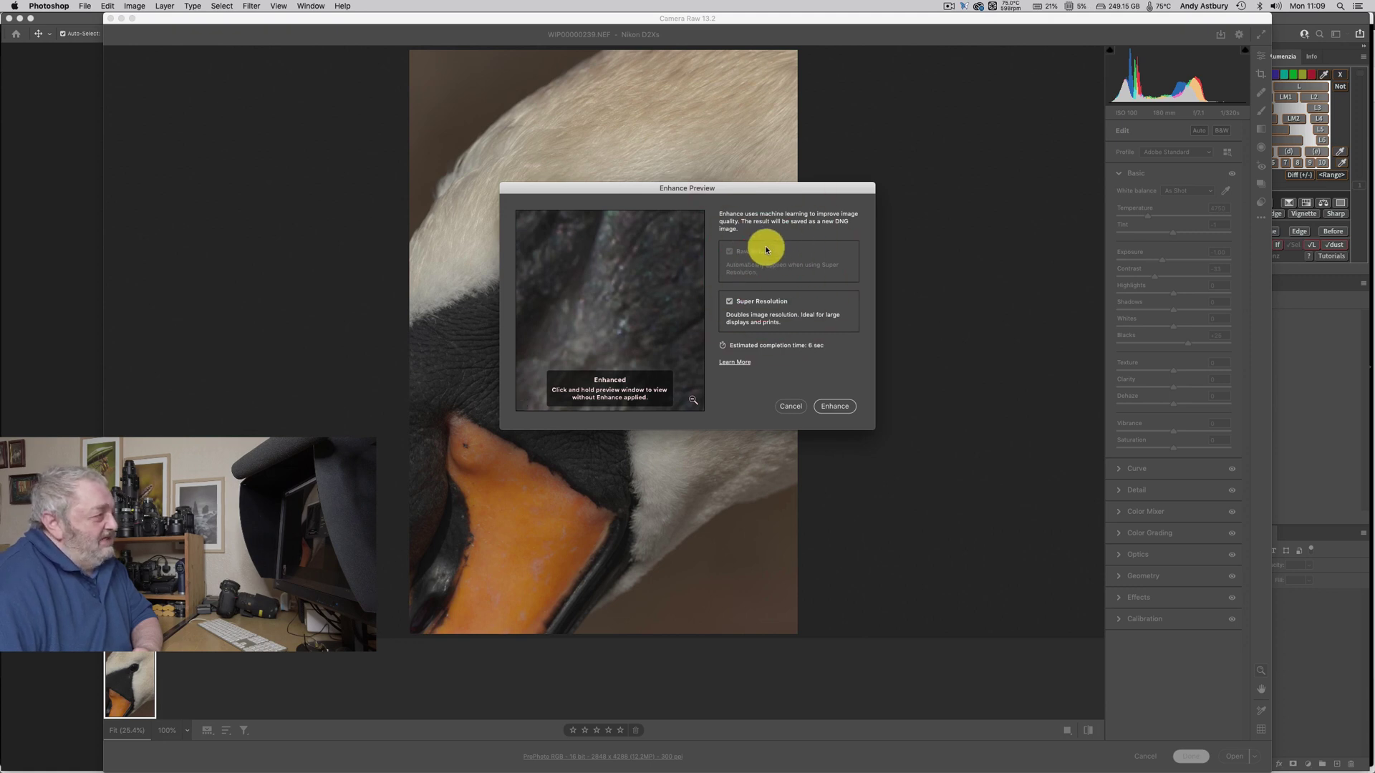
{"action": "left_click", "coordinate": [754, 308]}
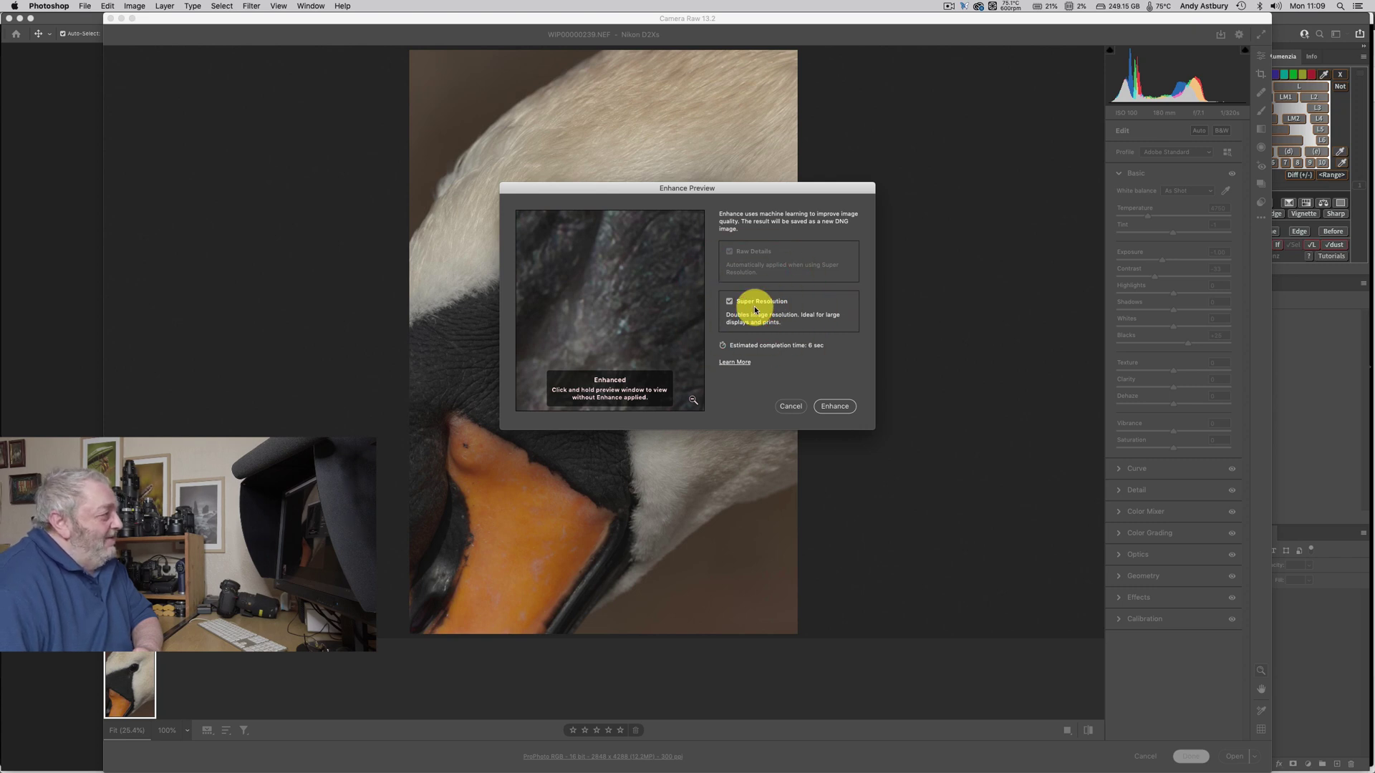
{"action": "left_click", "coordinate": [729, 303]}
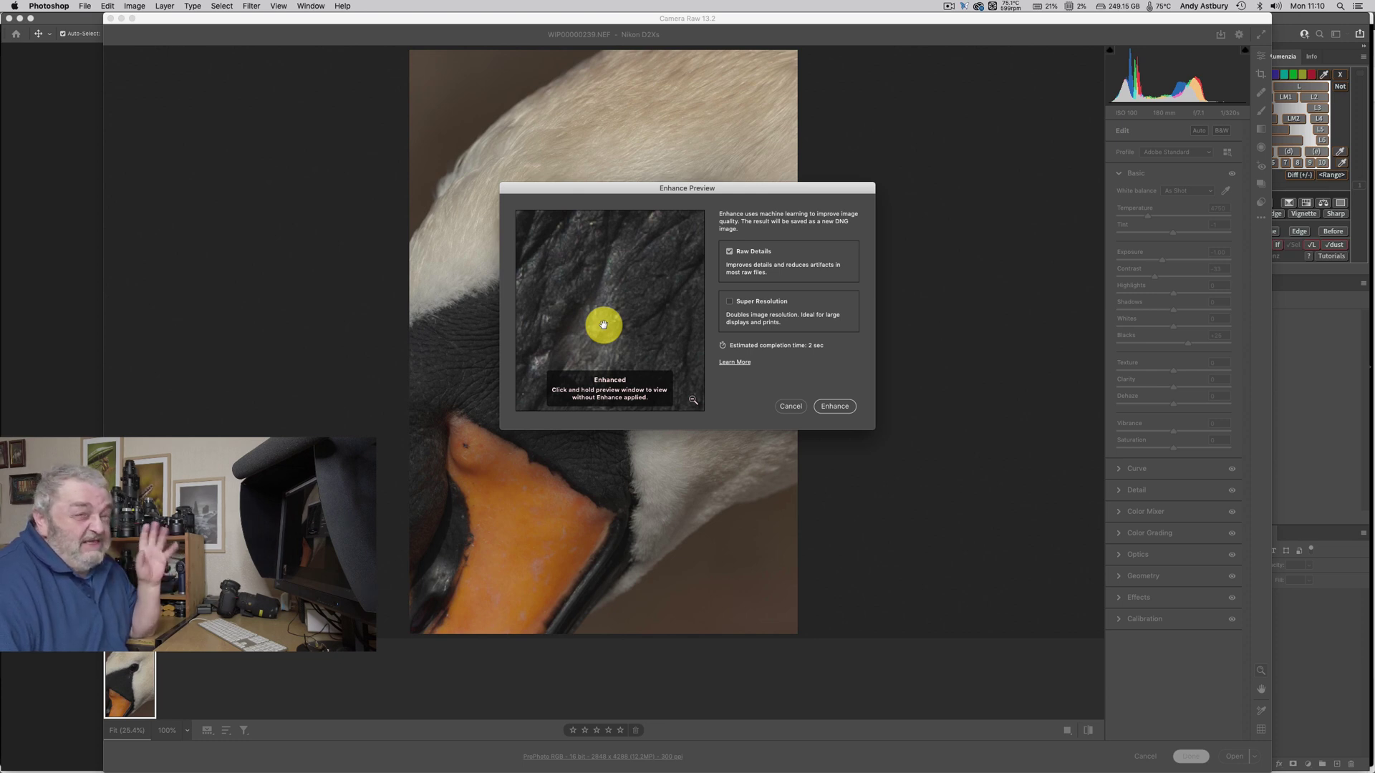
{"action": "left_click", "coordinate": [729, 303]}
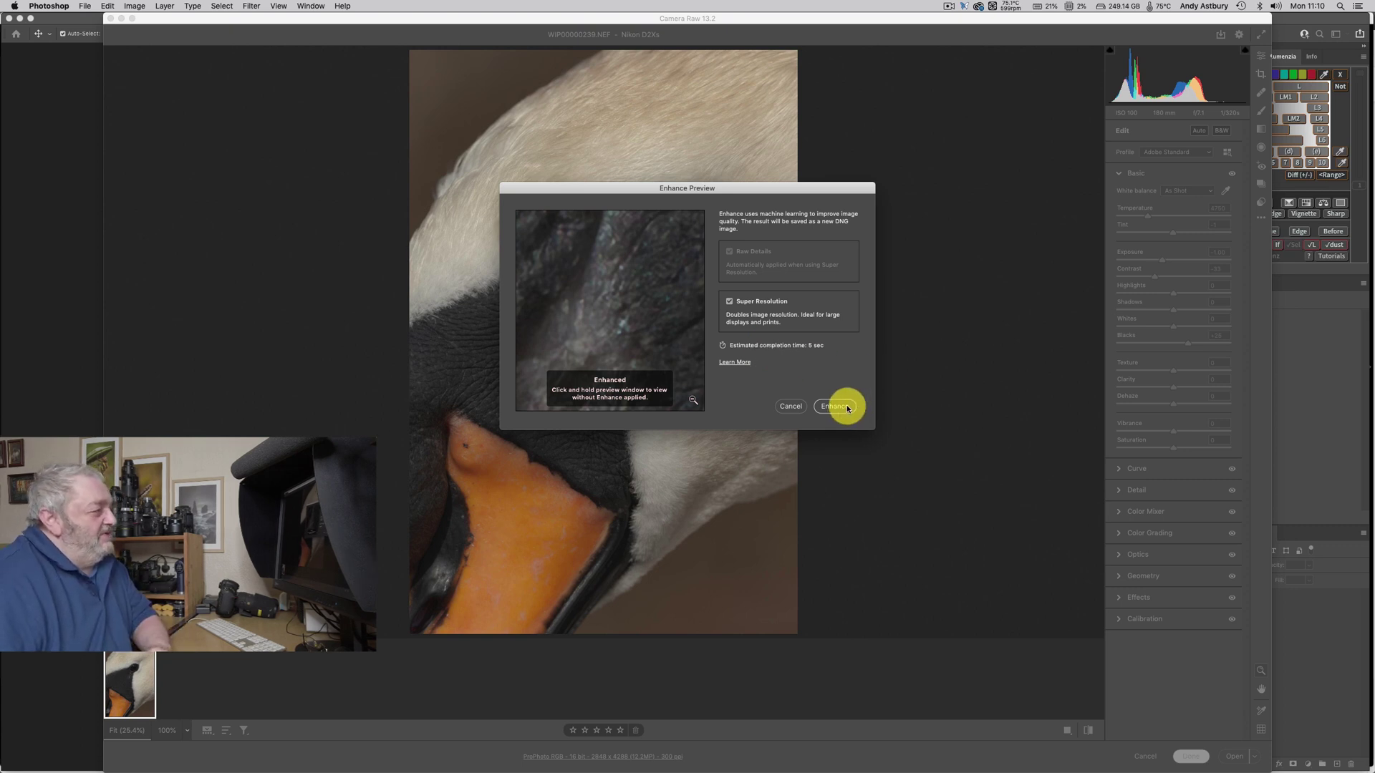
{"action": "left_click", "coordinate": [845, 406]}
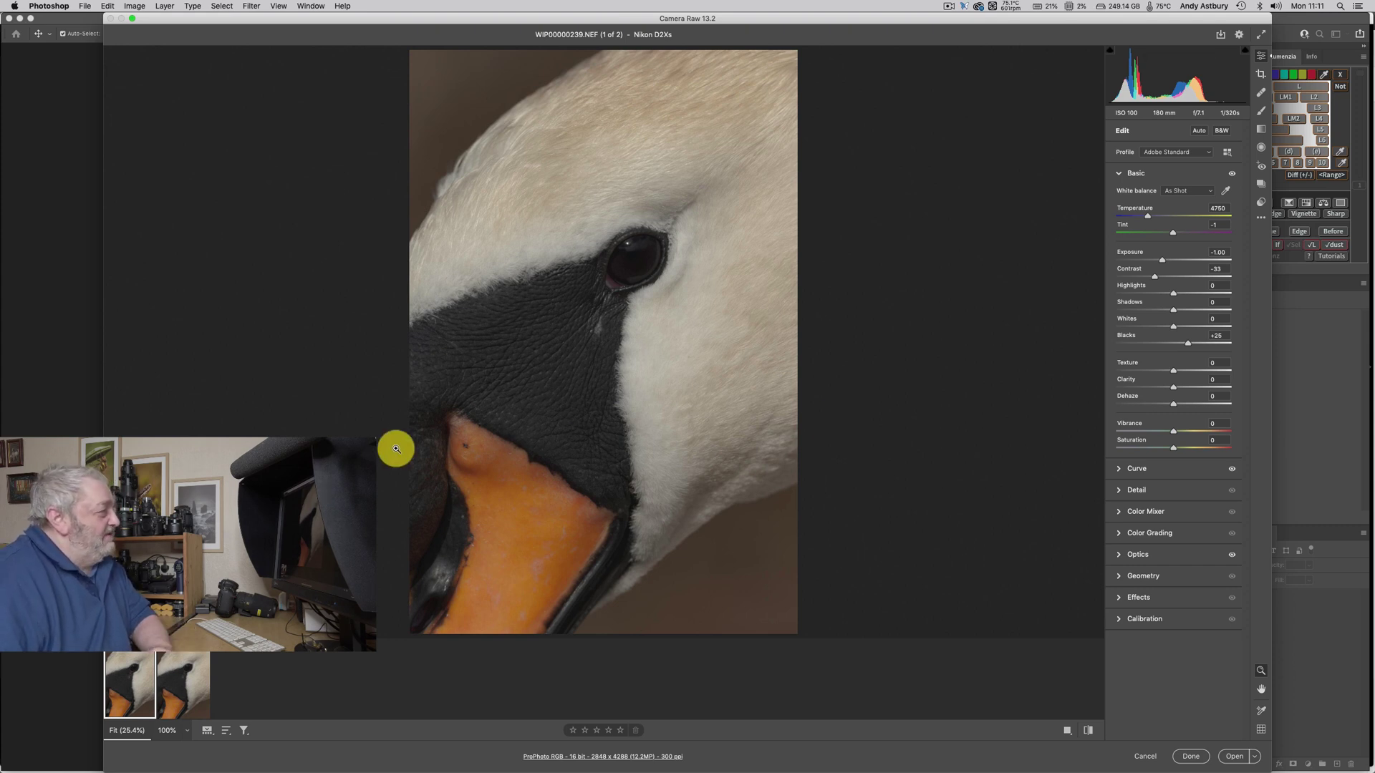
Compare the original raw and the enhanced DNG at 100% below the swan's eye, and open the enhanced DNG in Photoshop.
{"action": "left_click", "coordinate": [604, 316]}
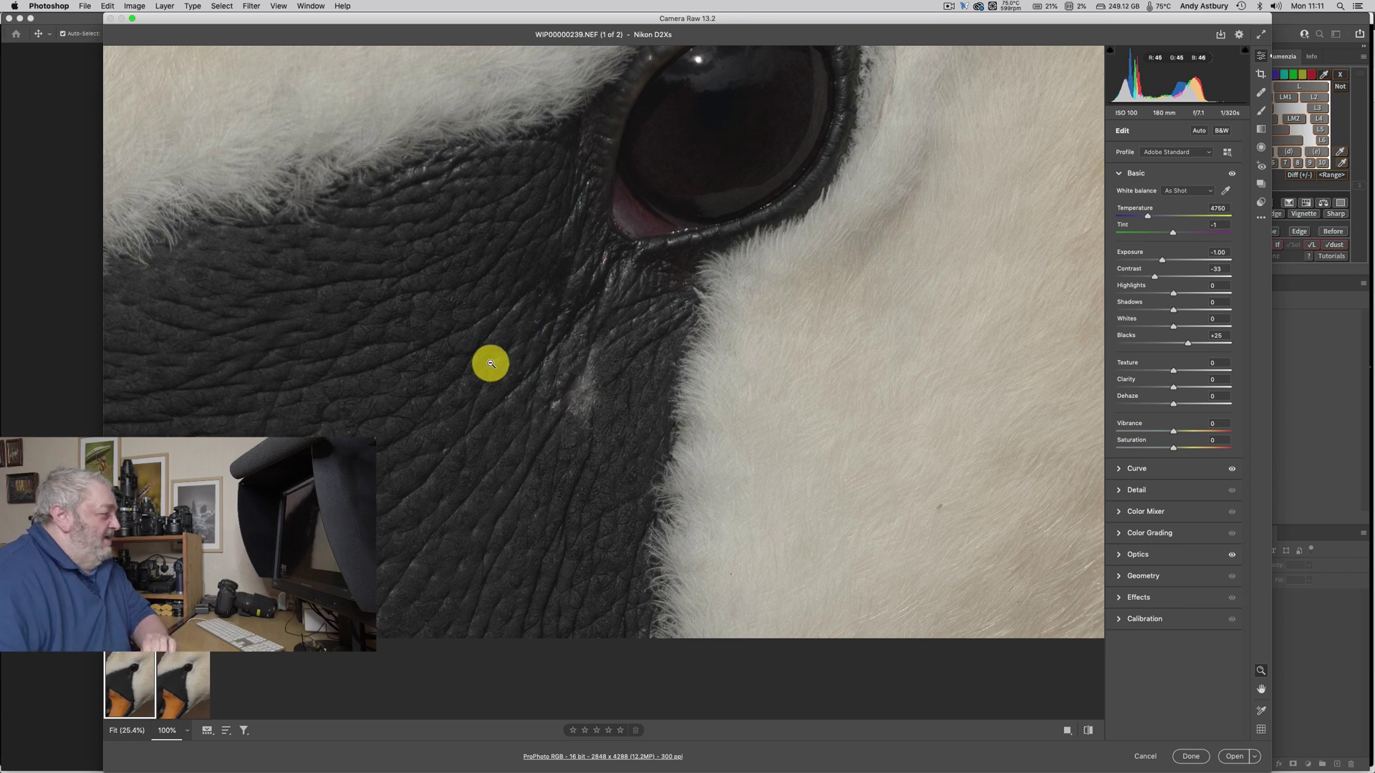
{"action": "left_click", "coordinate": [174, 679]}
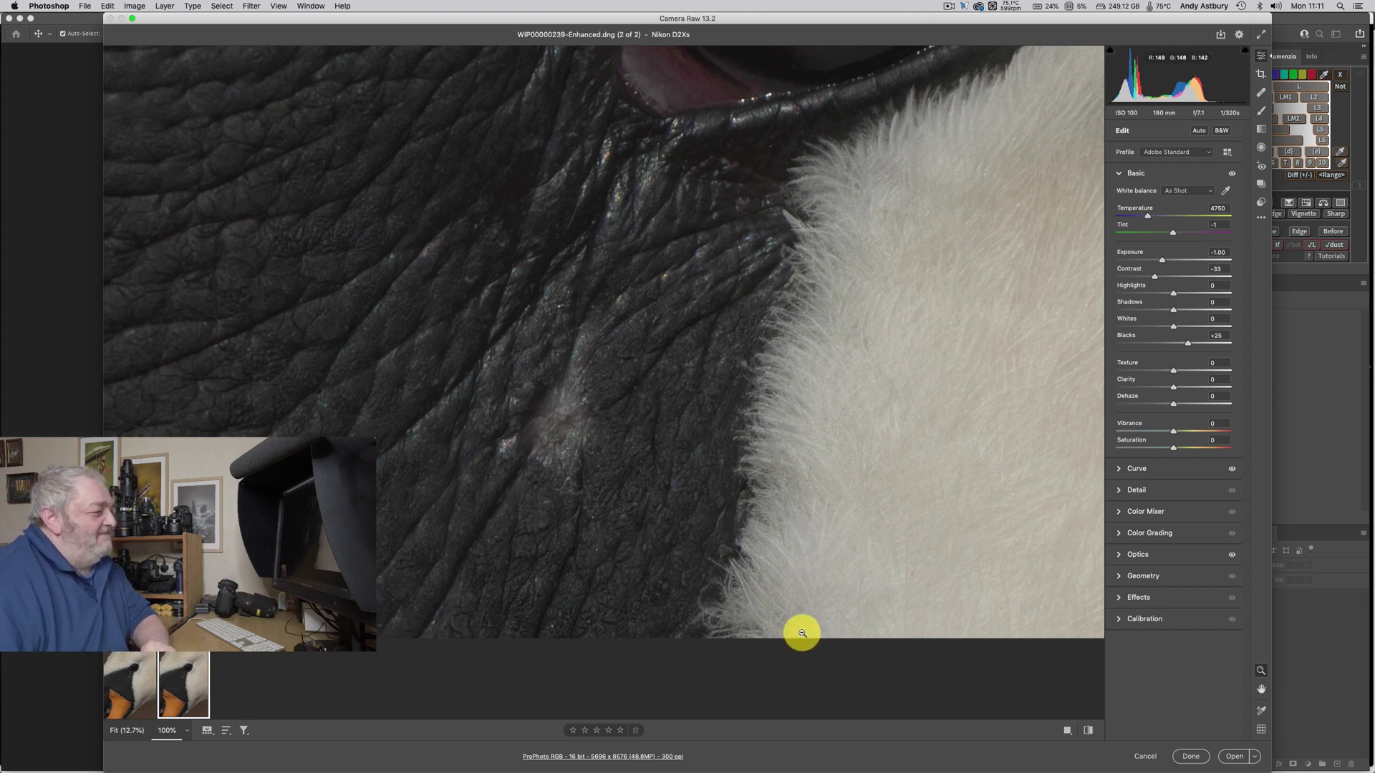
{"action": "left_click", "coordinate": [1236, 759]}
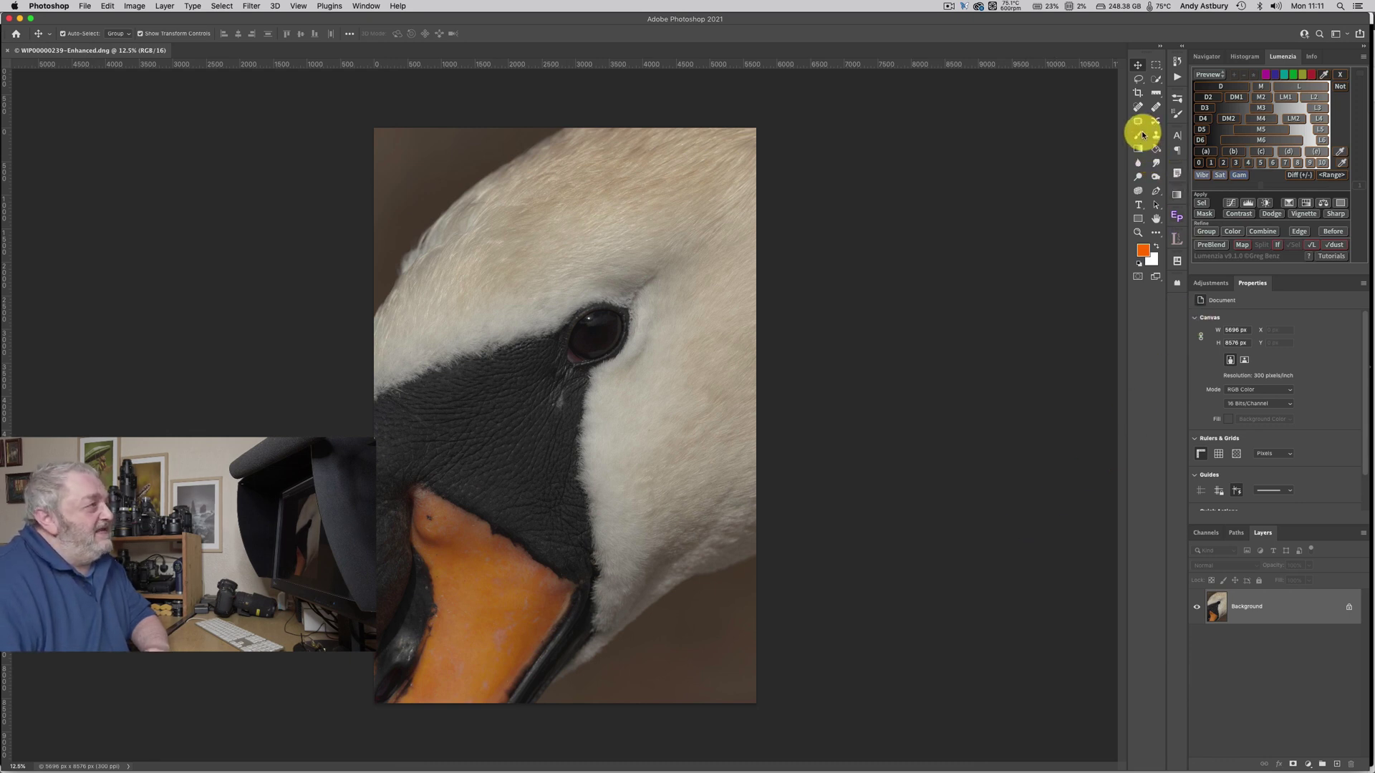
Inspect the enhanced swan image at 100%, examining the dark skin, feather edges and eye.
{"action": "double_click", "coordinate": [1138, 234]}
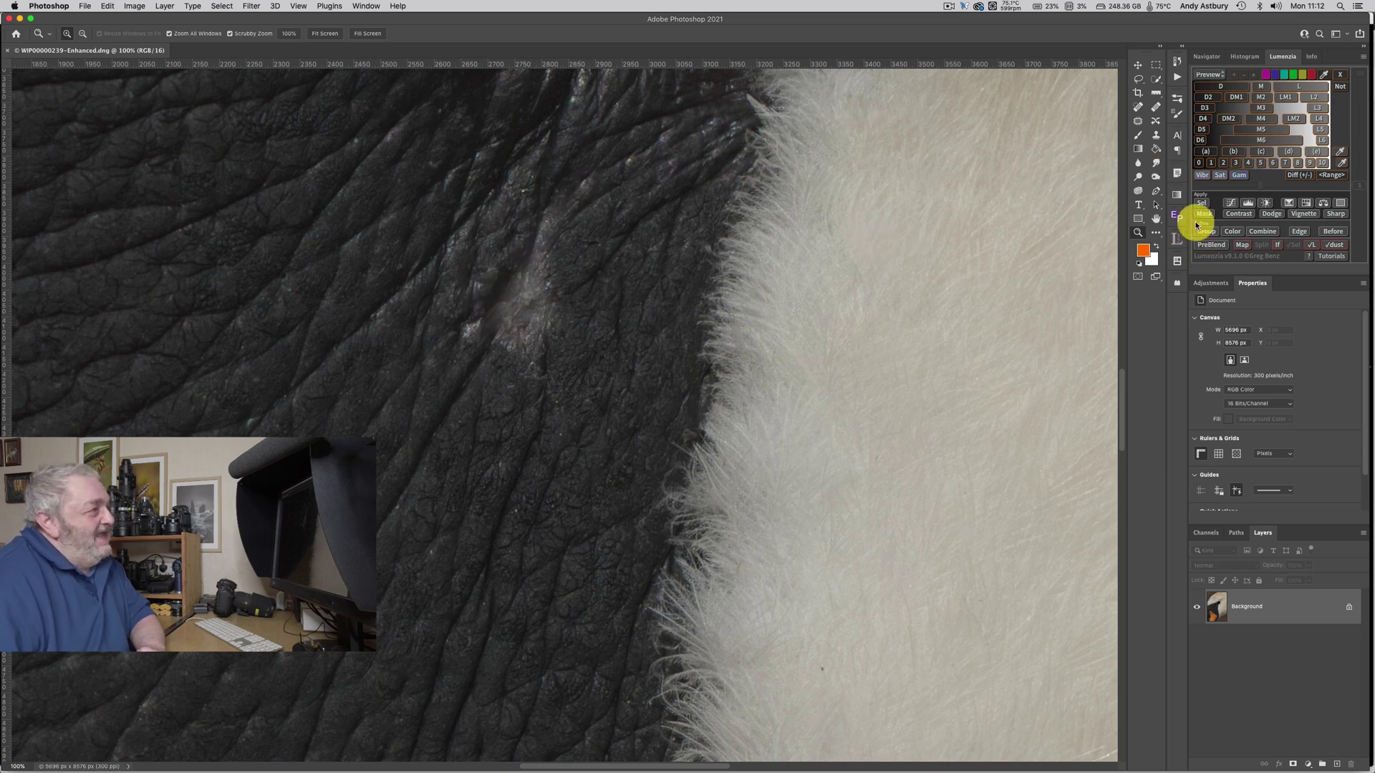
{"action": "left_click", "coordinate": [1156, 220]}
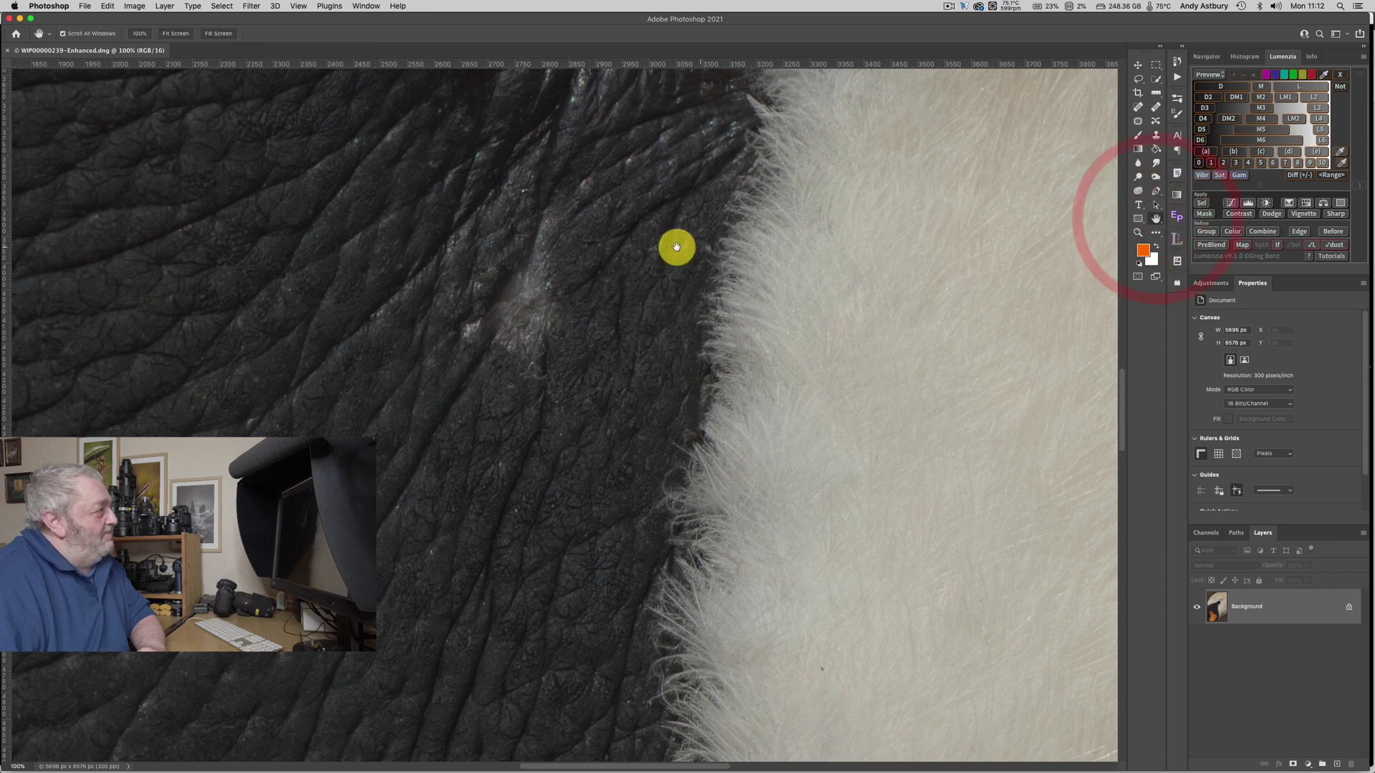
{"action": "left_click_drag", "start_coordinate": [544, 213], "coordinate": [439, 645]}
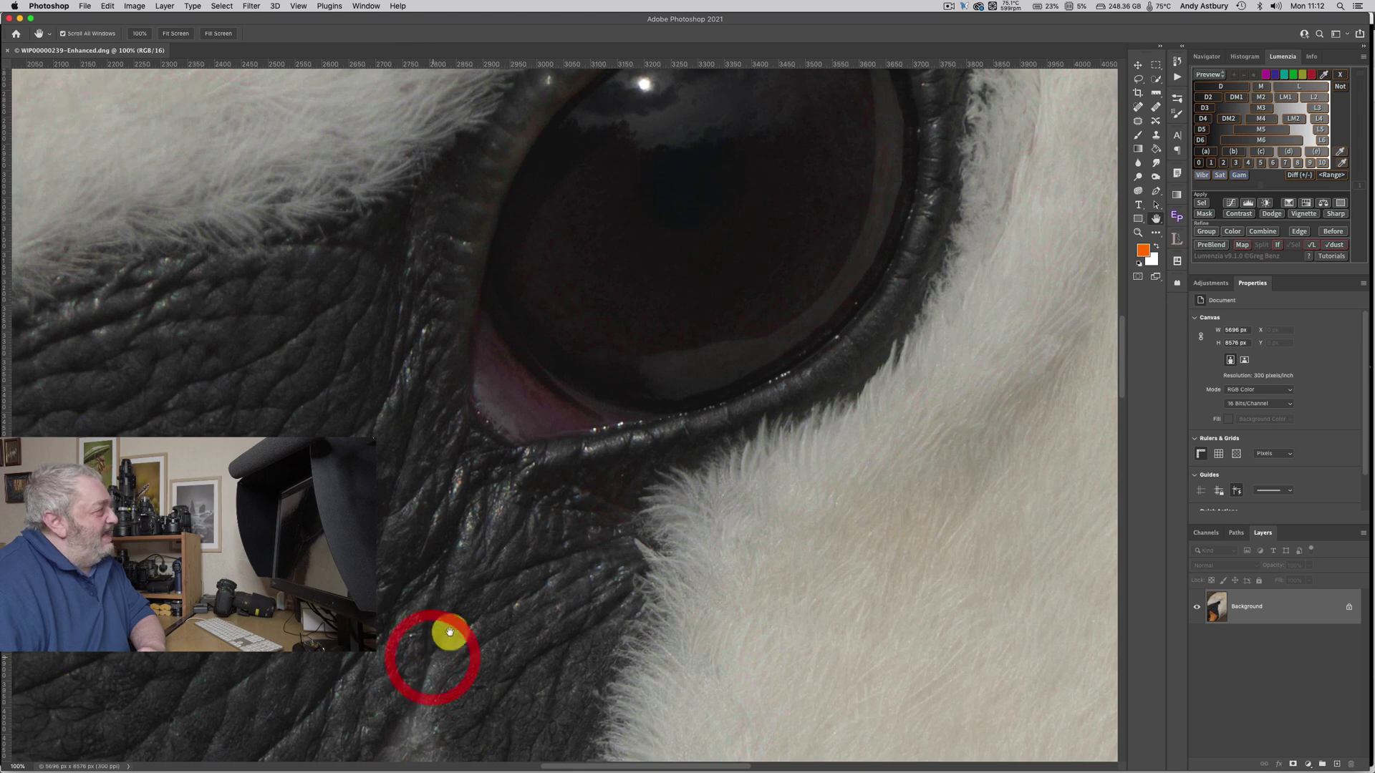
{"action": "left_click_drag", "start_coordinate": [309, 315], "coordinate": [338, 552]}
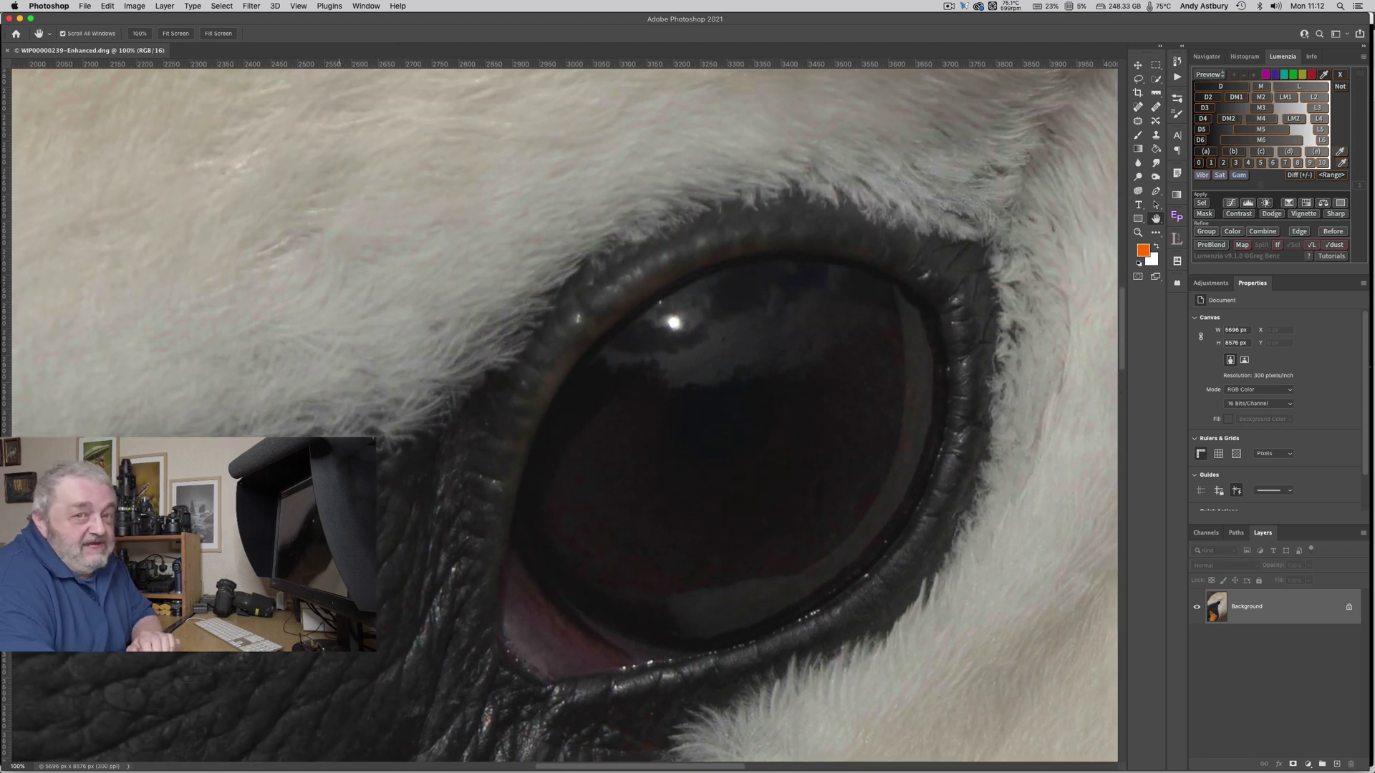